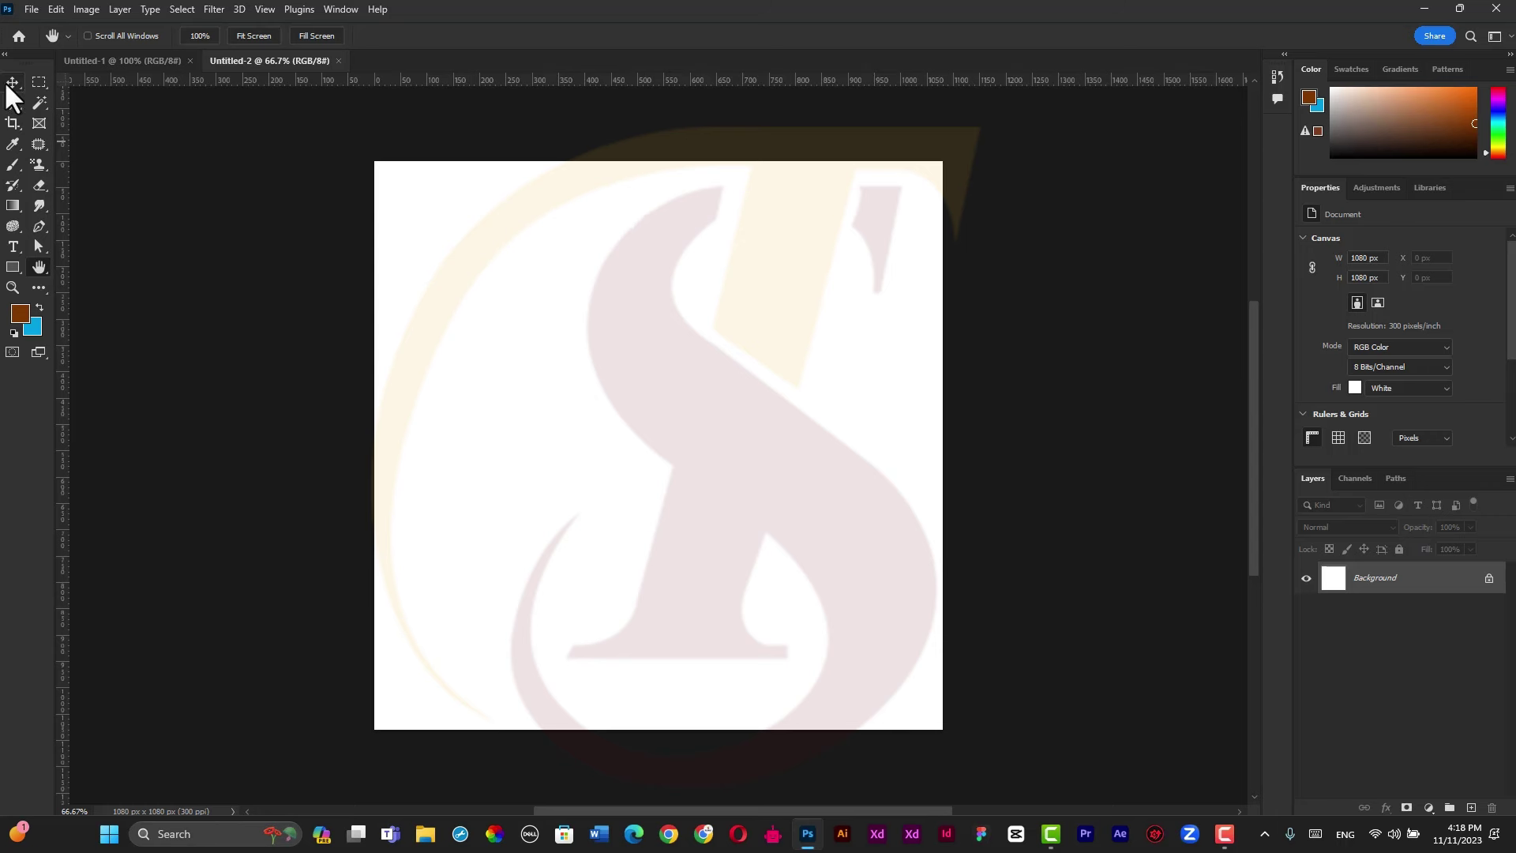
Choose the Move tool and the Hand tool from their toolbar flyouts
left_click(8, 88)
left_click(46, 268)
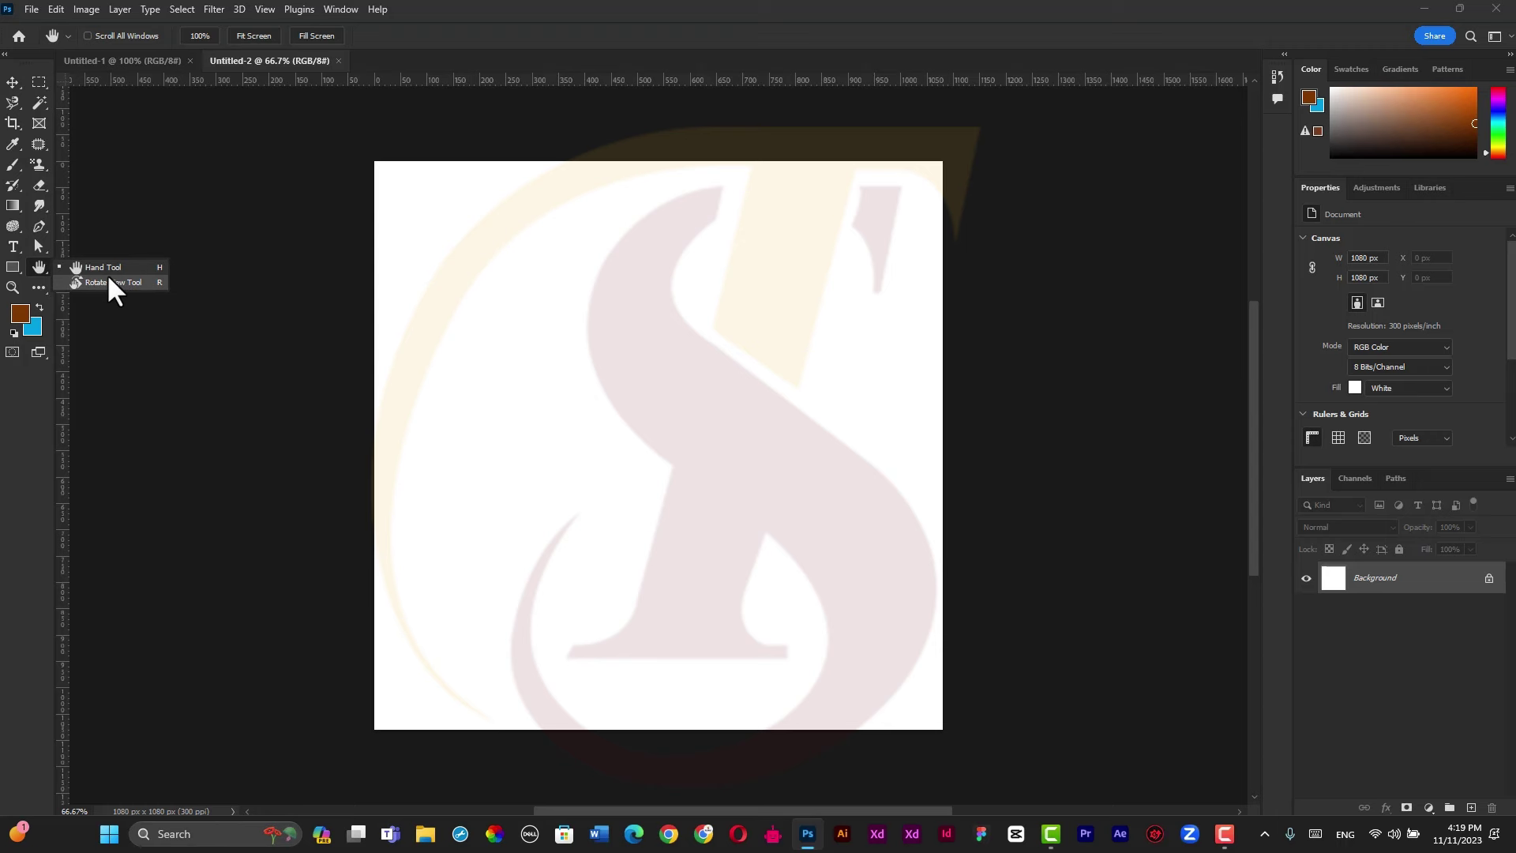
left_click(36, 268)
left_click(12, 83)
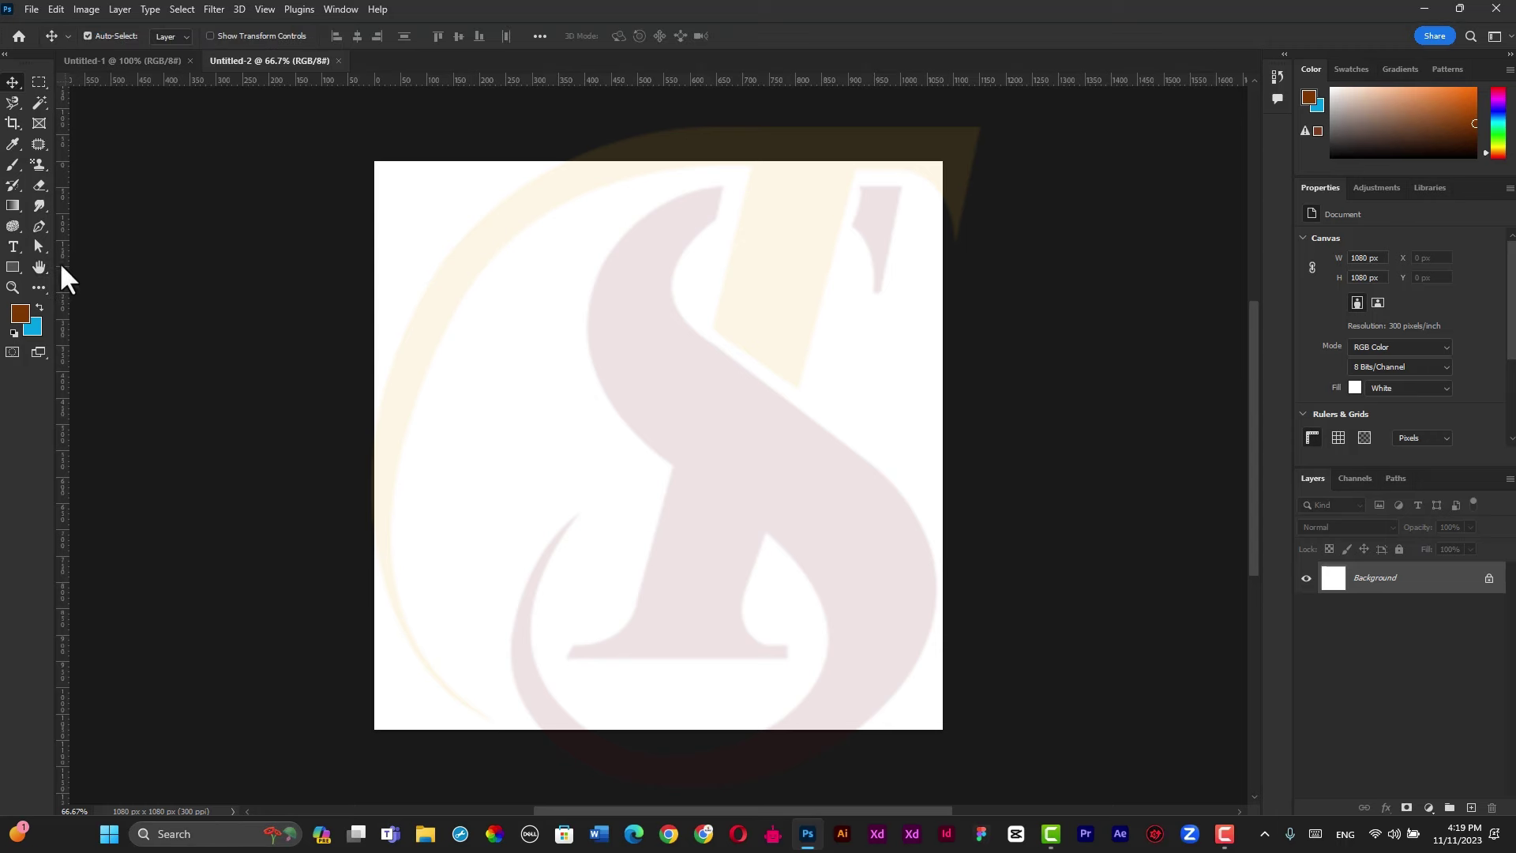
left_click(35, 262)
left_click(12, 83)
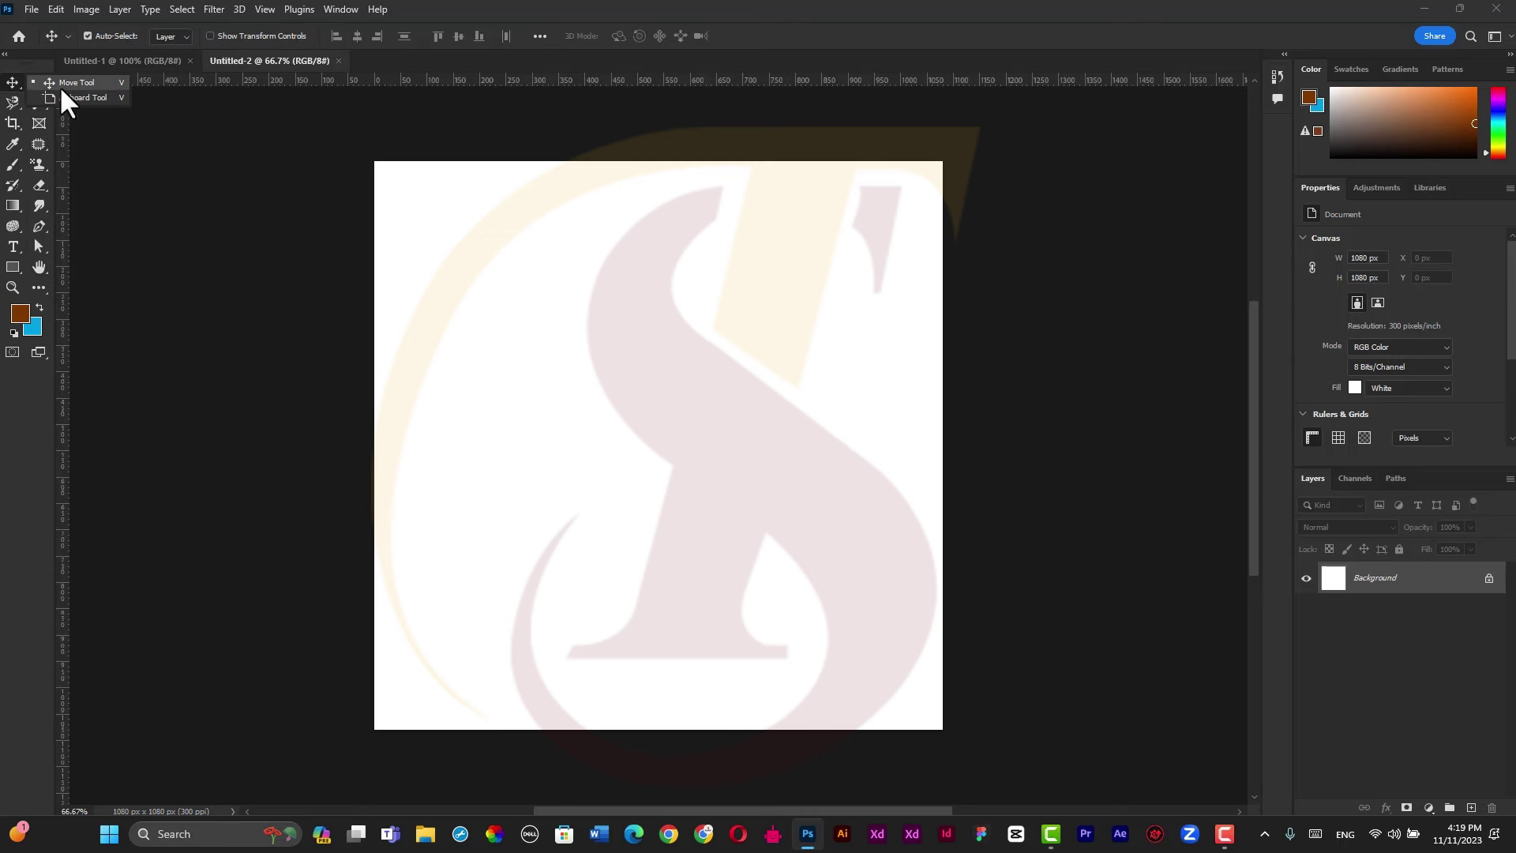
left_click(71, 83)
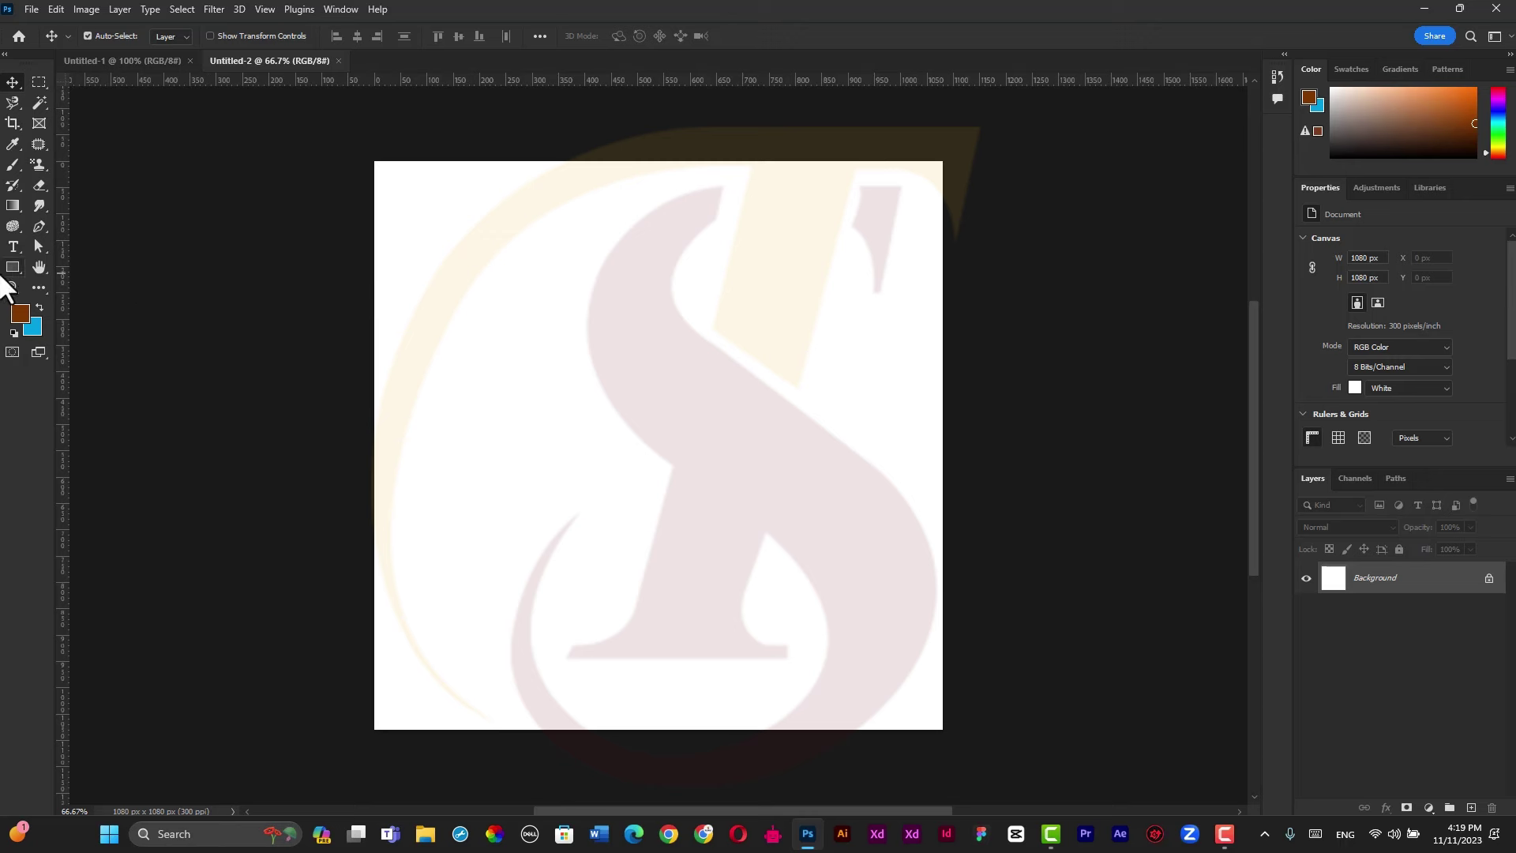
Draw three rectangles, the second filled grey-brown and the third tall, undoing stray rotations
left_click(13, 267)
mouse_move(421, 187)
left_mouse_down()
mouse_move(475, 237)
mouse_move(552, 264)
left_mouse_up()
key("ctrl+z")
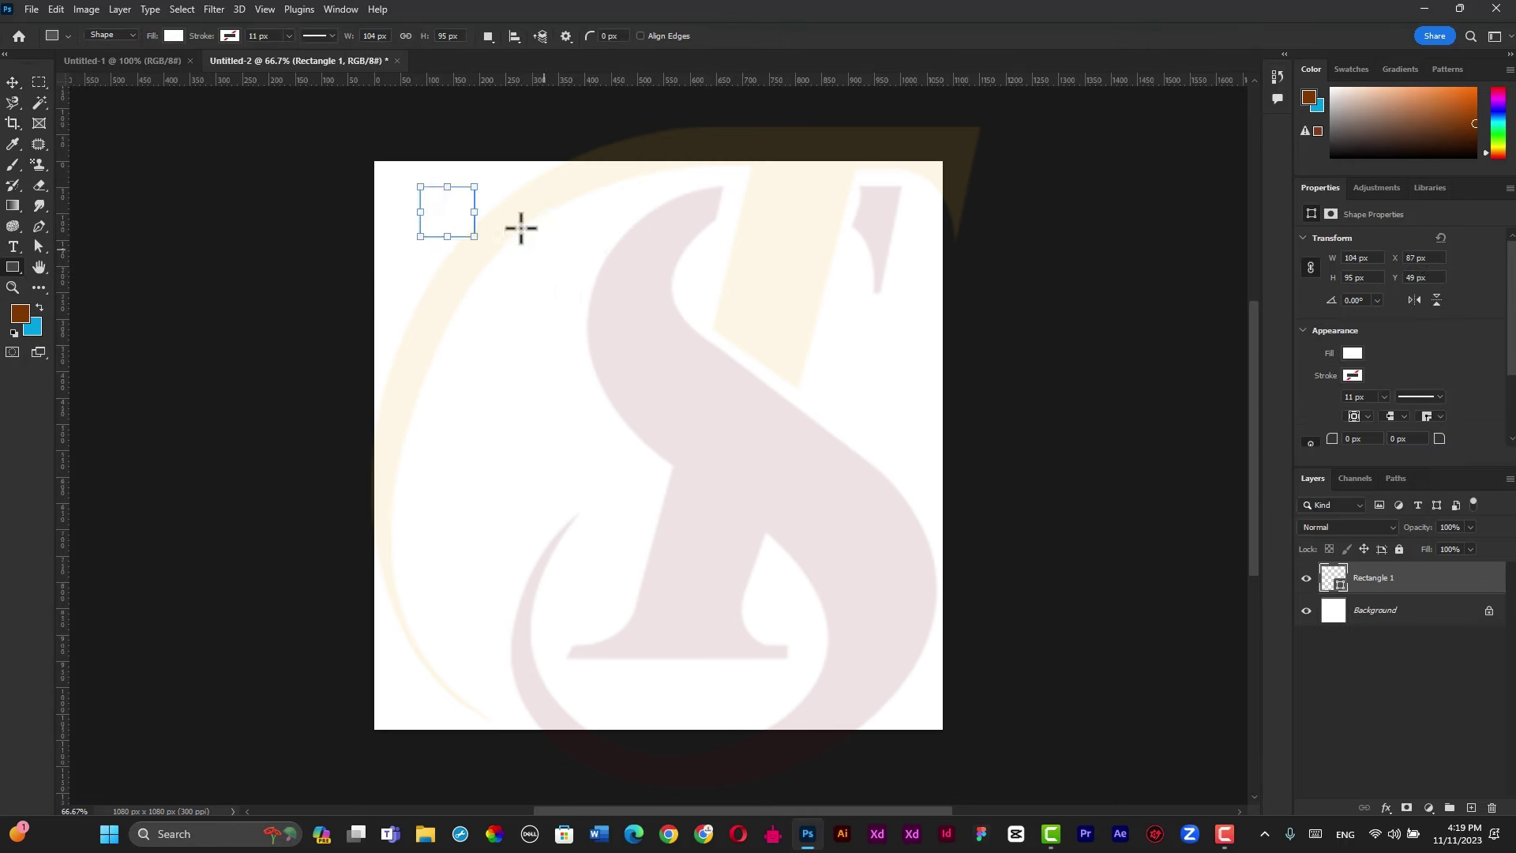
left_click_drag(500, 196, 586, 269)
left_click(173, 35)
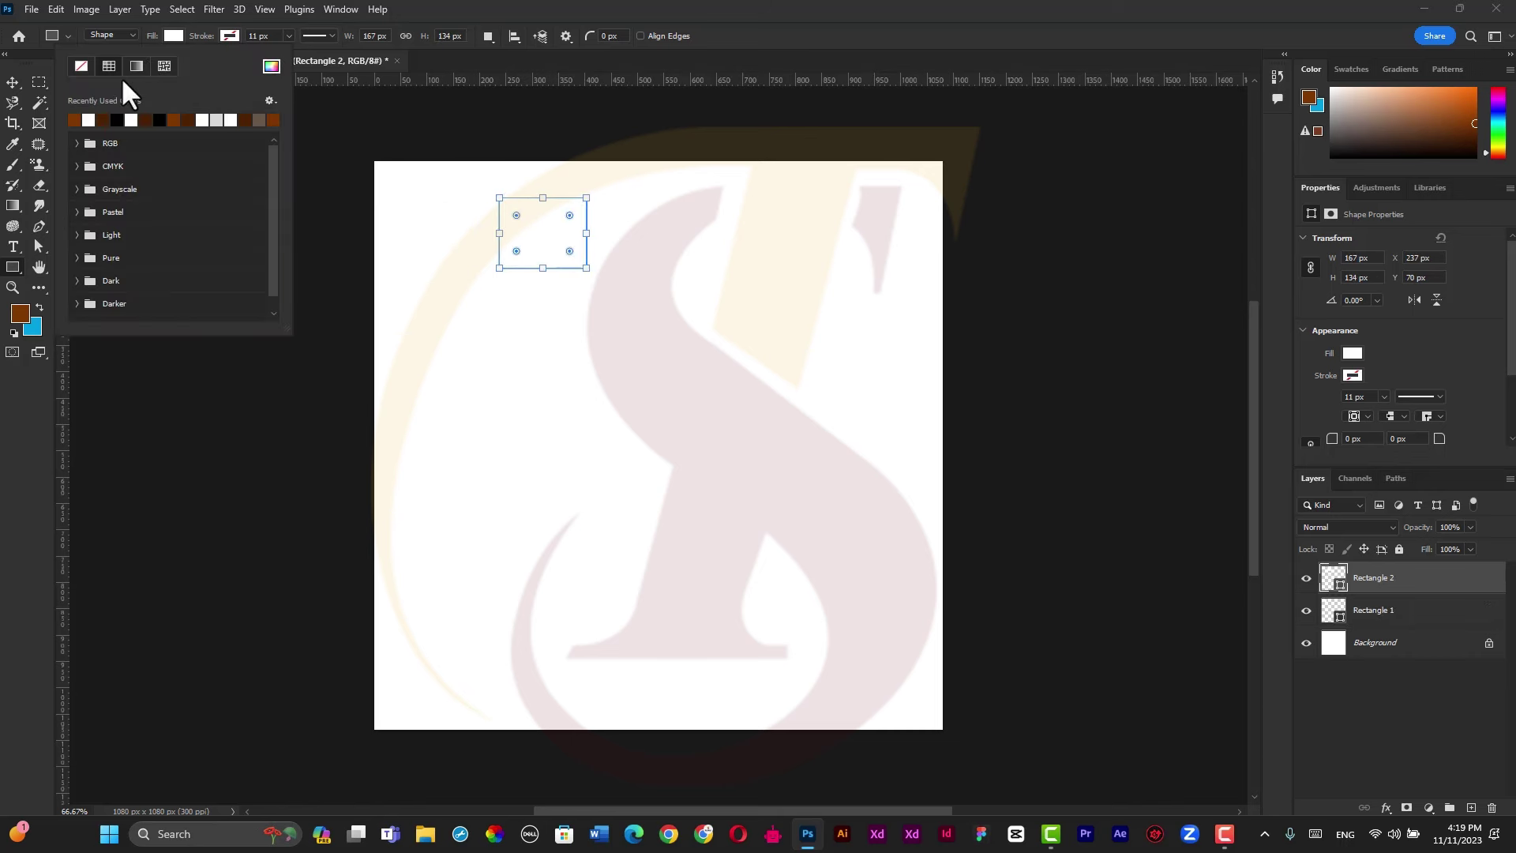
left_click(259, 119)
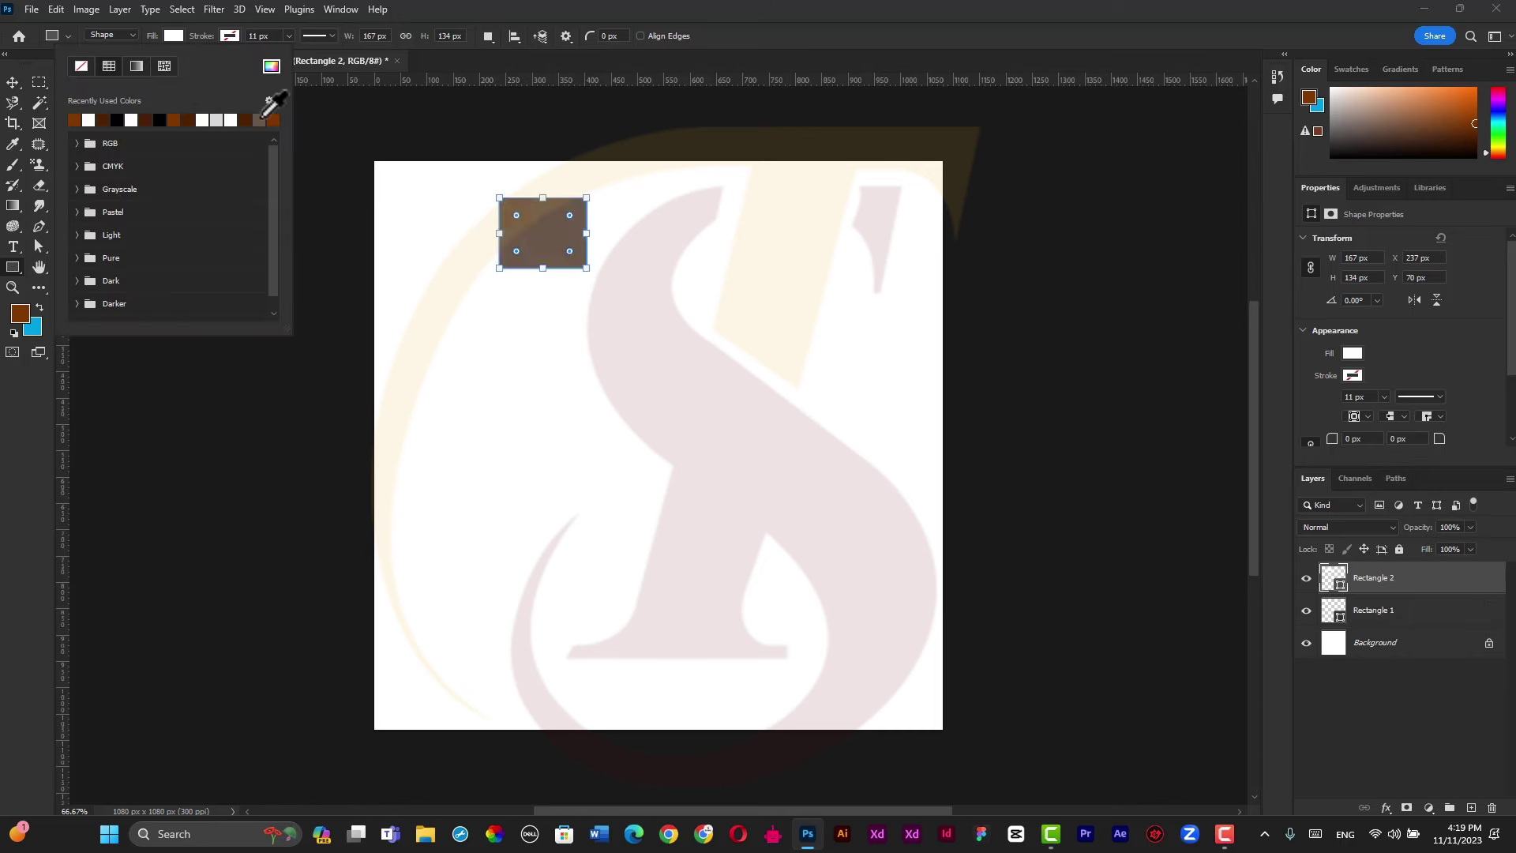
left_click_drag(595, 206, 701, 370)
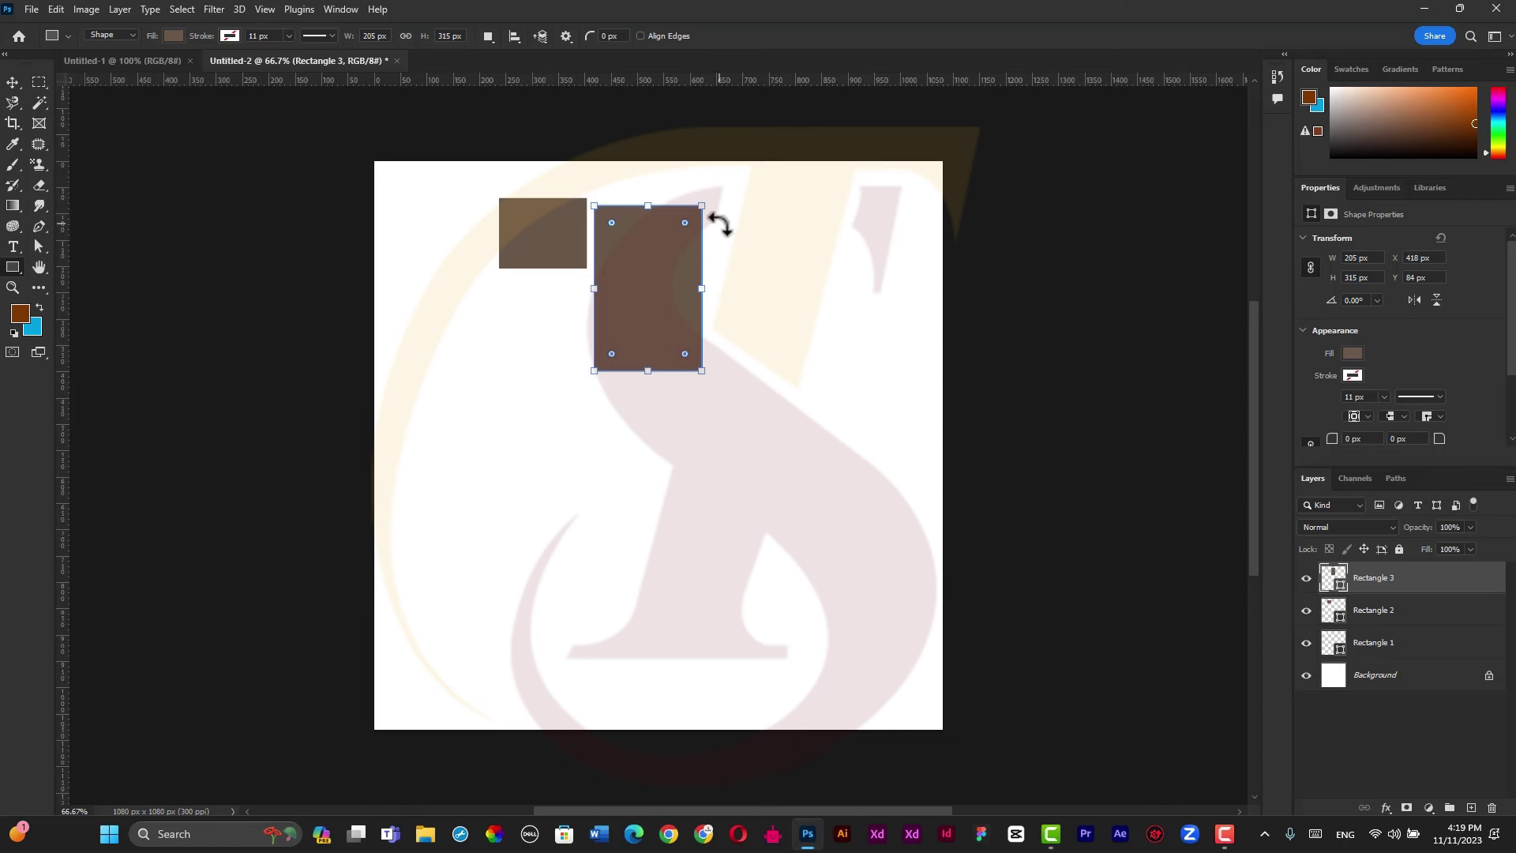
left_click_drag(717, 223, 752, 247)
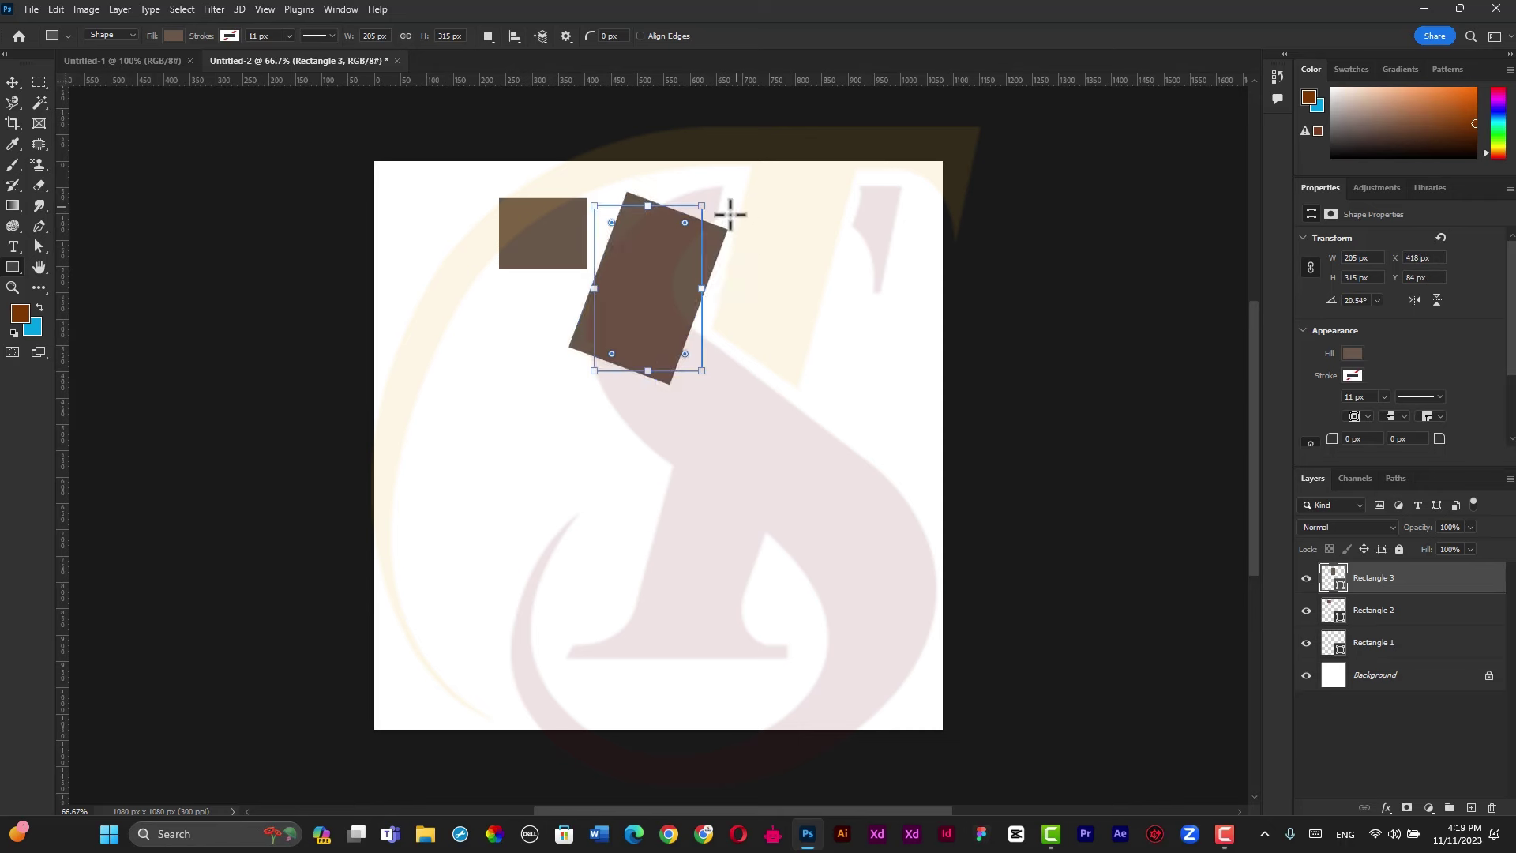
key("ctrl+z")
Move the three rectangles down and toward the canvas centre
left_click(13, 82)
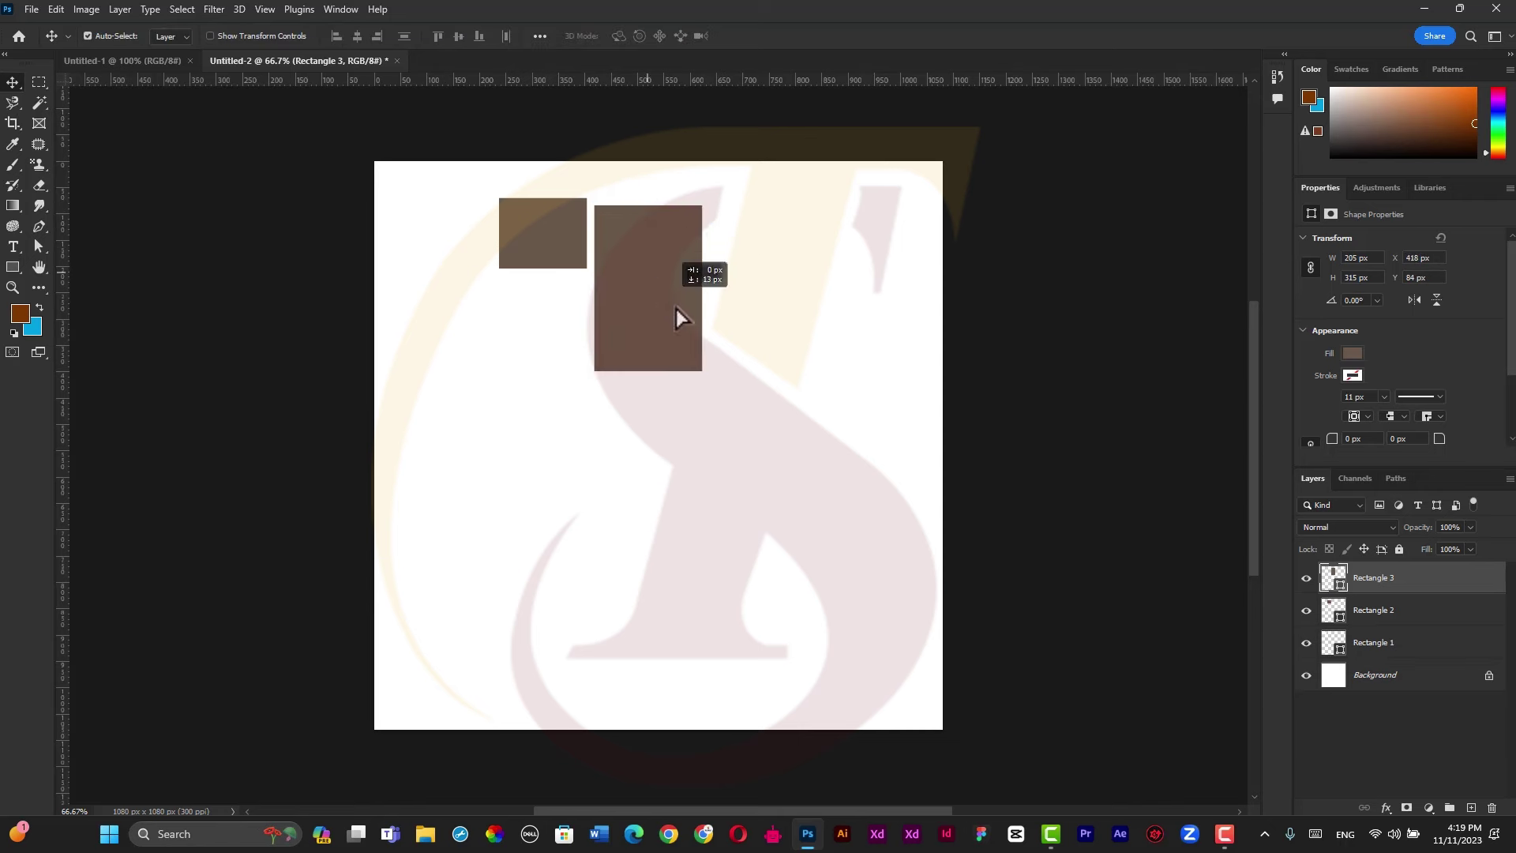
left_click_drag(680, 315, 772, 400)
left_click_drag(572, 268, 634, 430)
left_click_drag(448, 211, 417, 312)
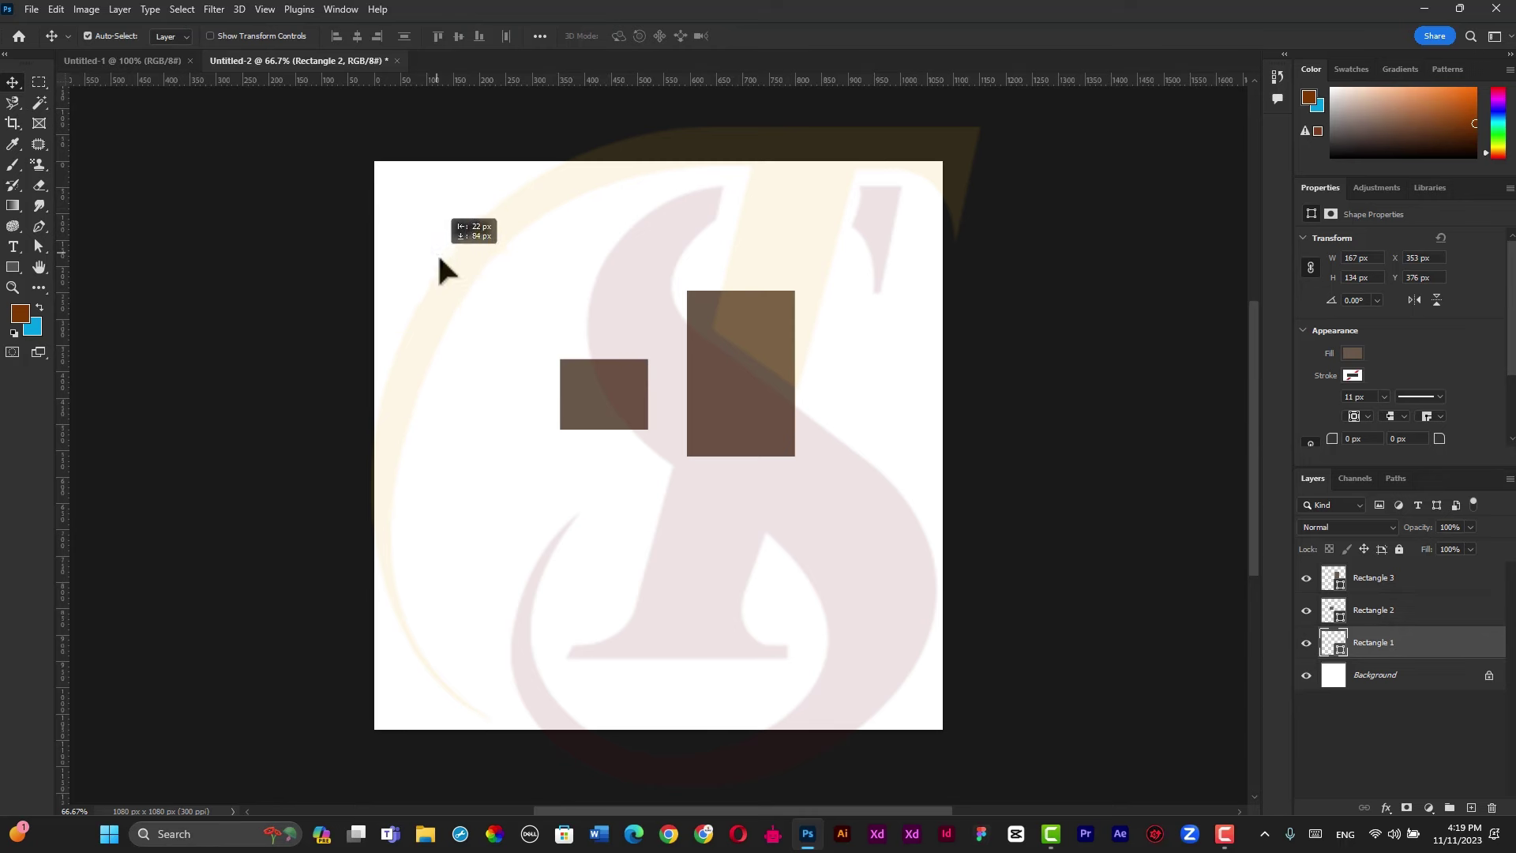
Give the small upper-left Rectangle 1 a black fill
left_click(12, 267)
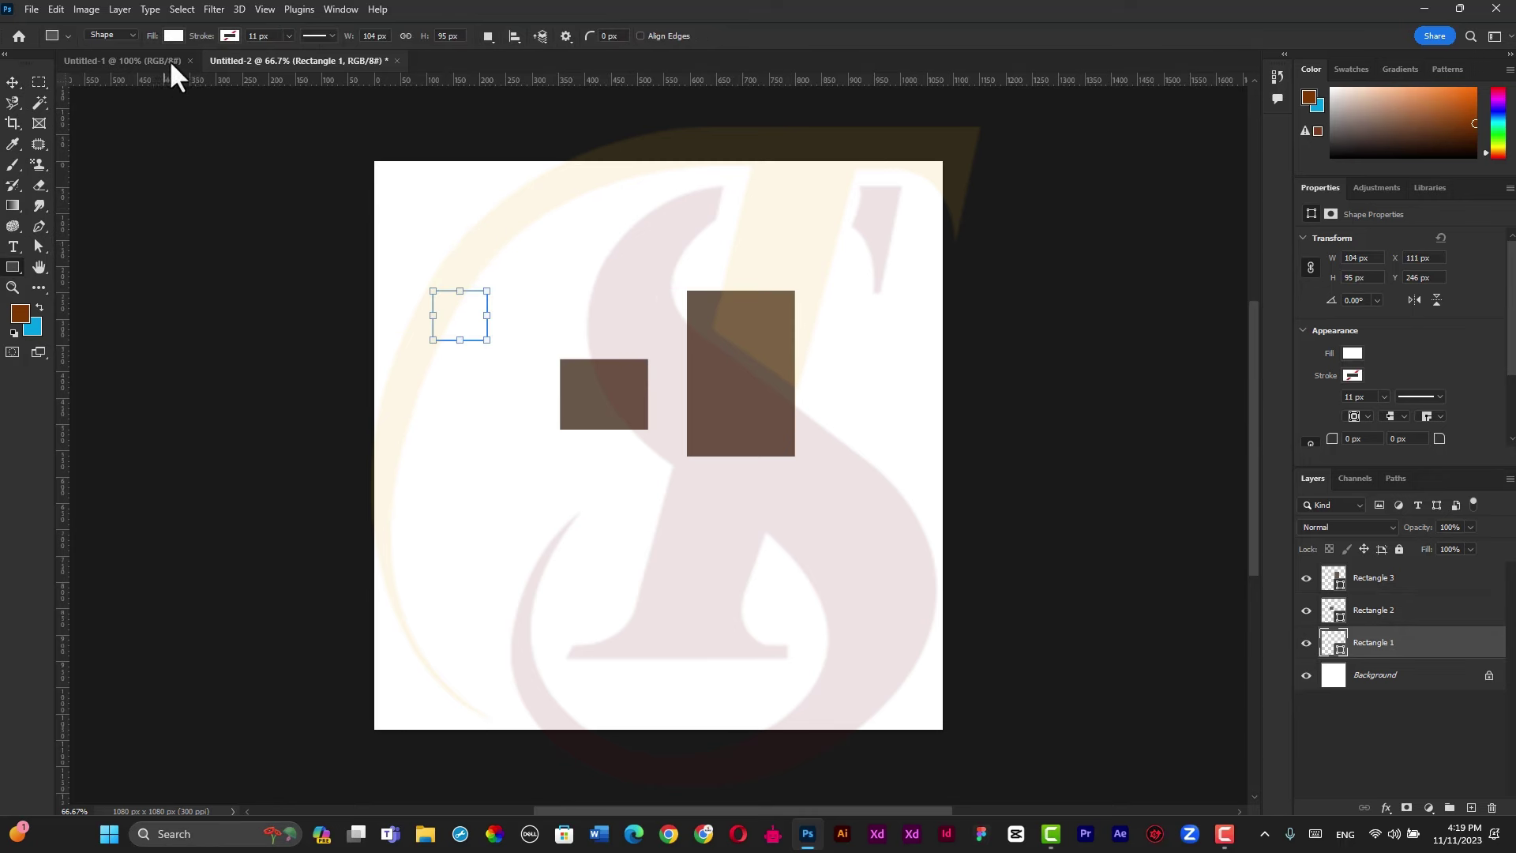
left_click(177, 36)
left_click(132, 120)
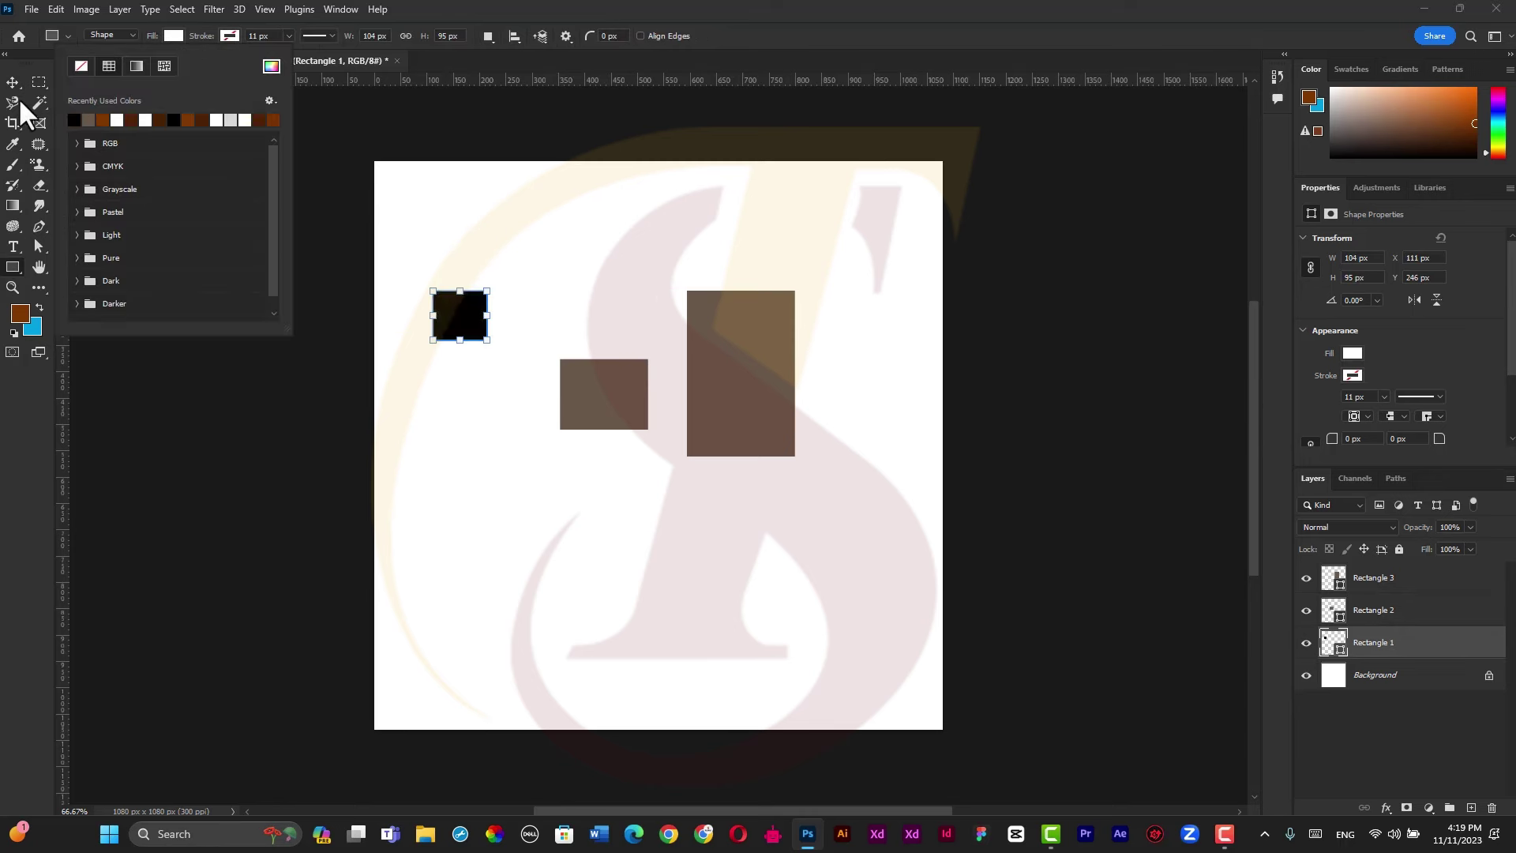
left_click(40, 269)
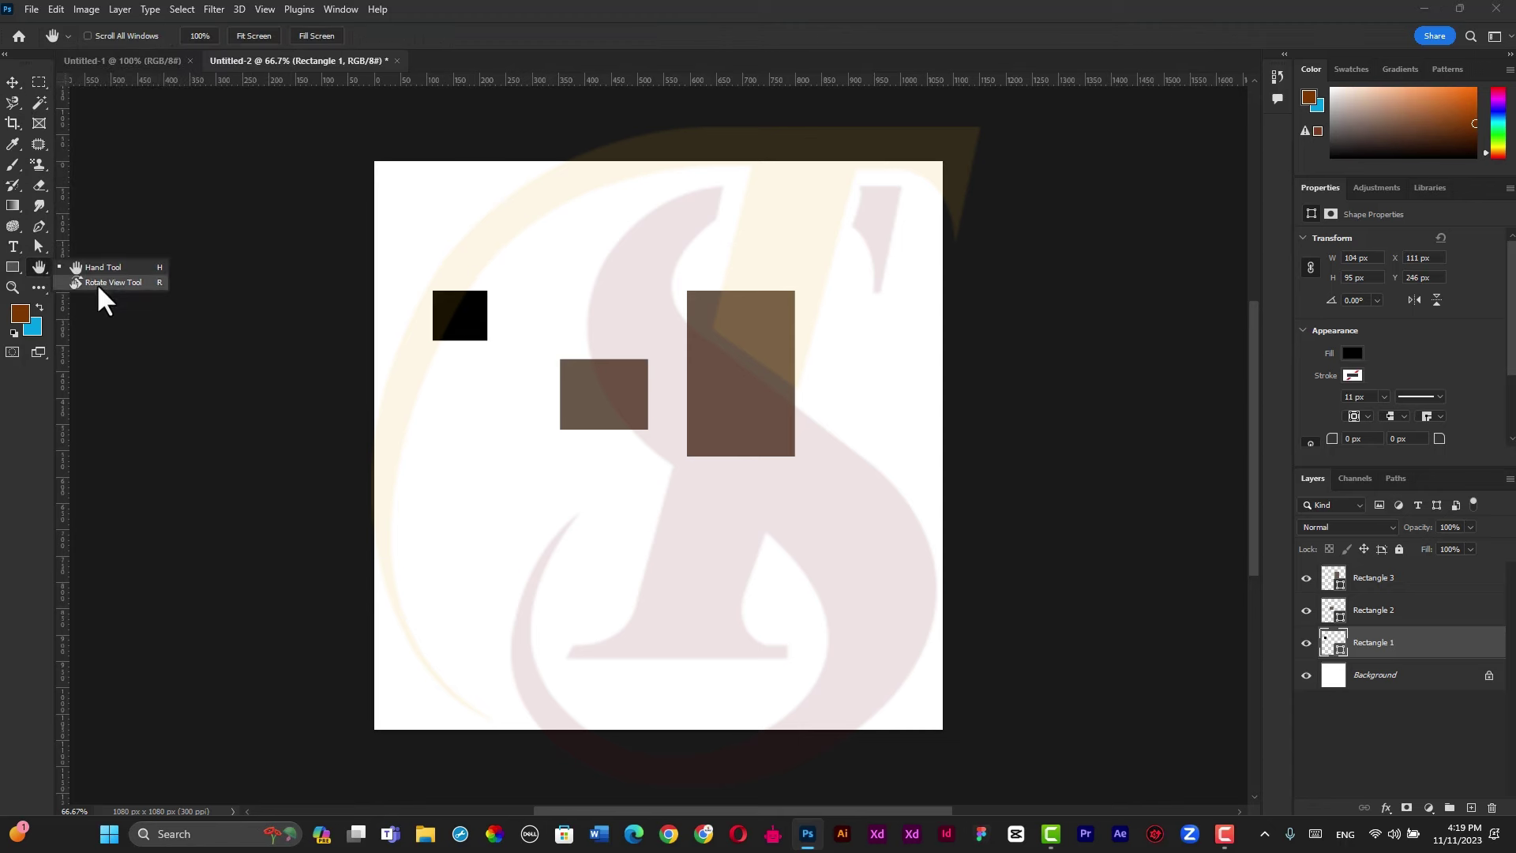
Zoom to 200% and pan around the black and grey-brown rectangles
left_click(13, 84)
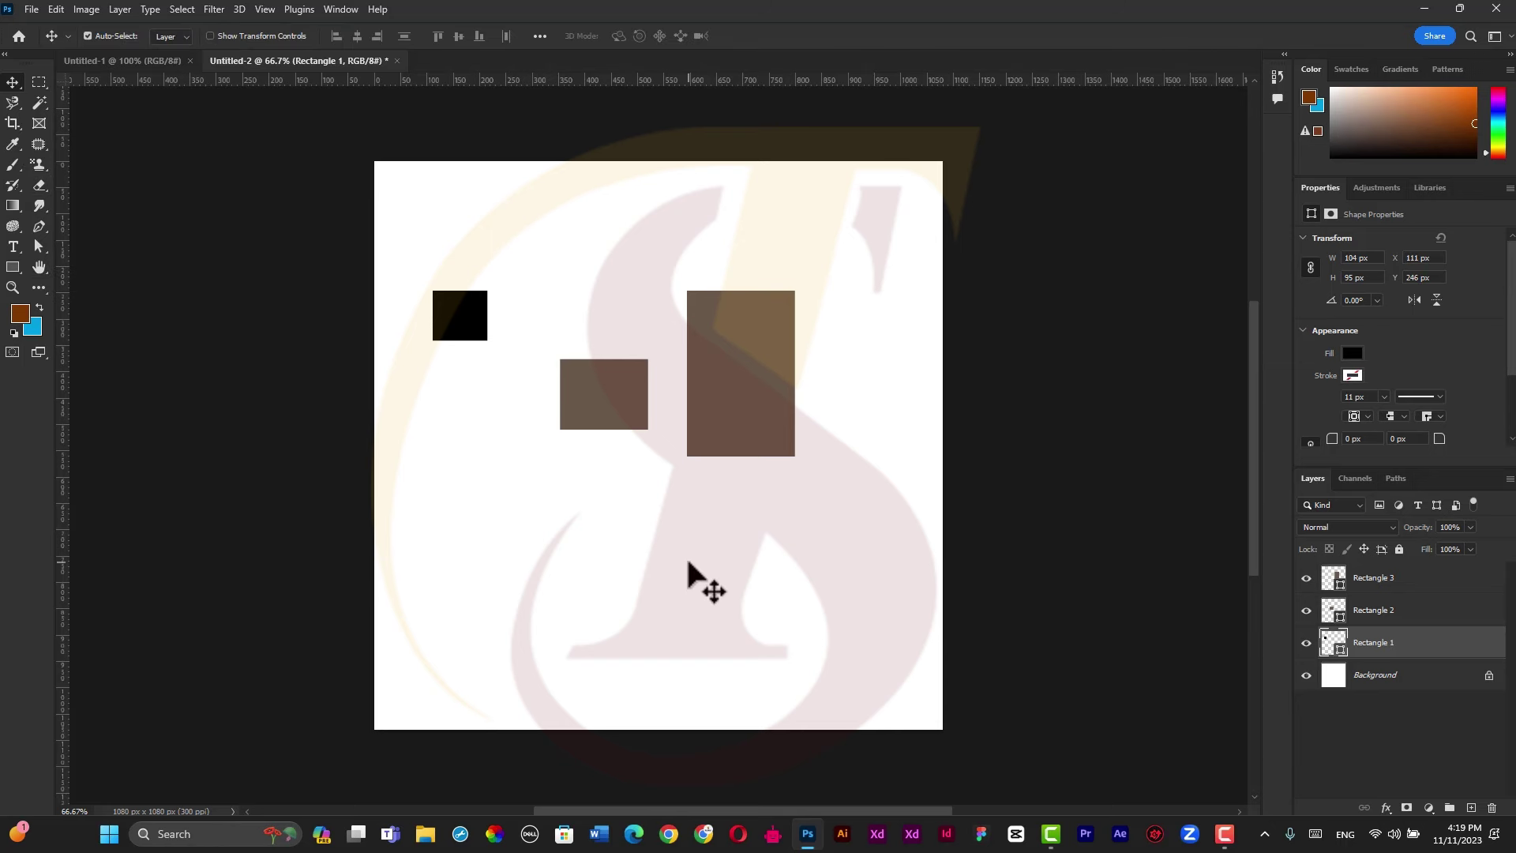
scroll(685, 560, "up", 2, "alt")
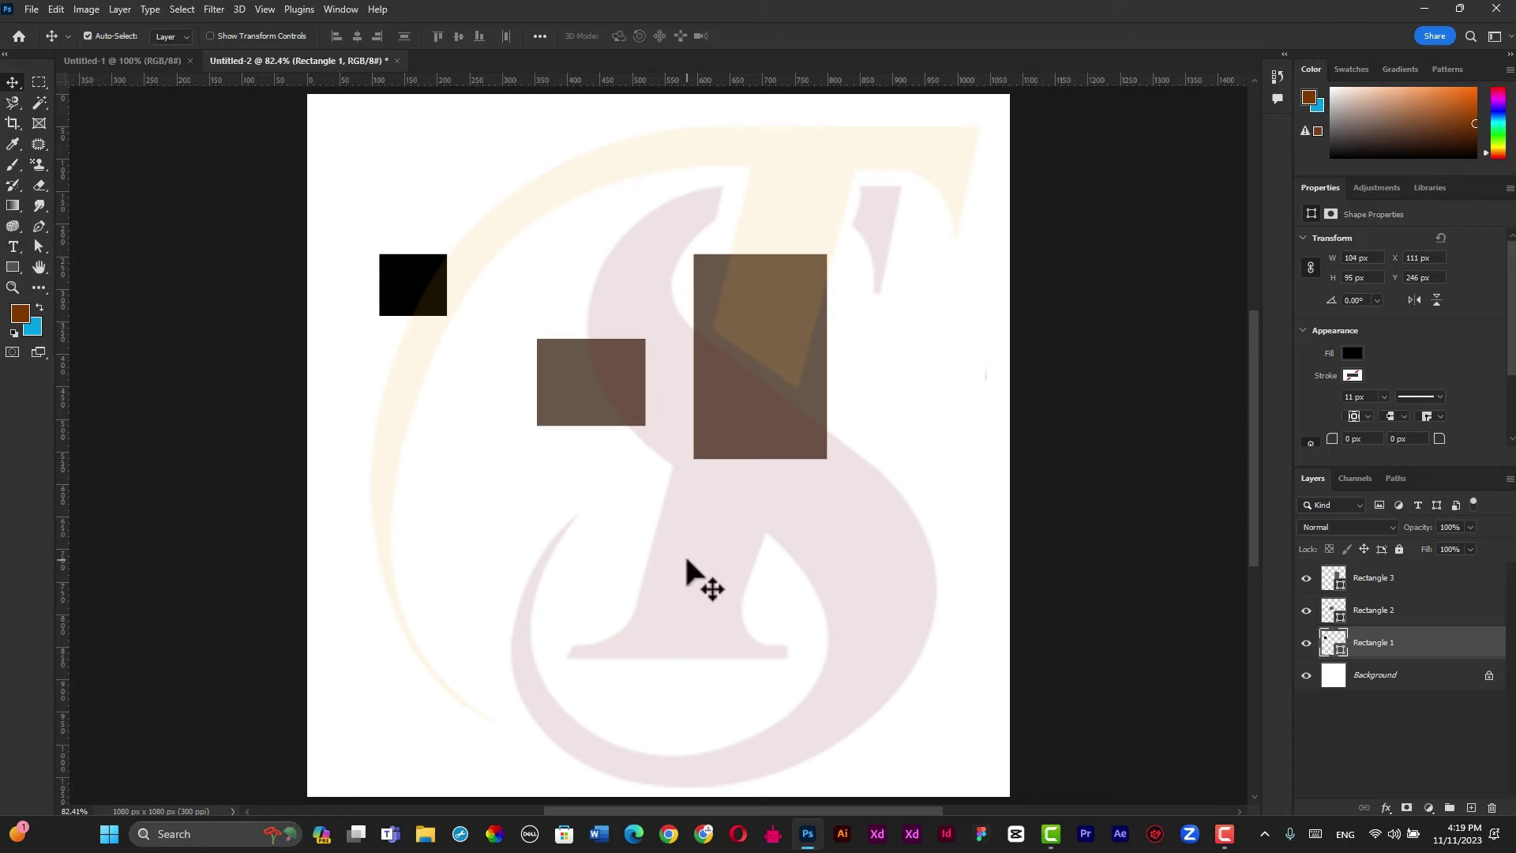
scroll(686, 561, "up", 1, "alt")
scroll(684, 555, "up", 3, "alt")
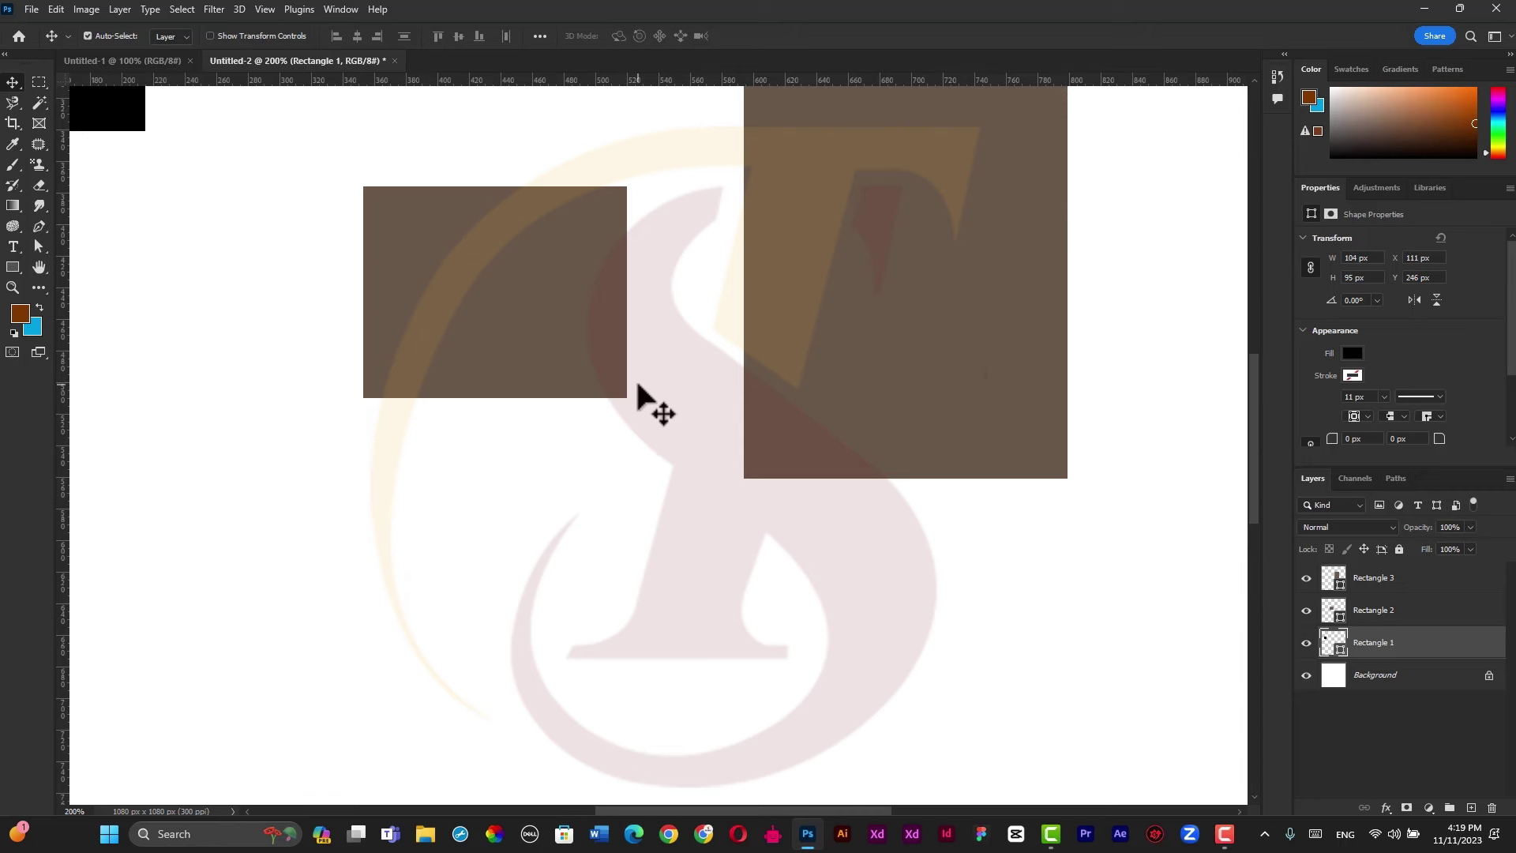
scroll(638, 387, "up", 1)
scroll(638, 386, "up", 1)
scroll(638, 387, "up", 2)
scroll(640, 387, "up", 1)
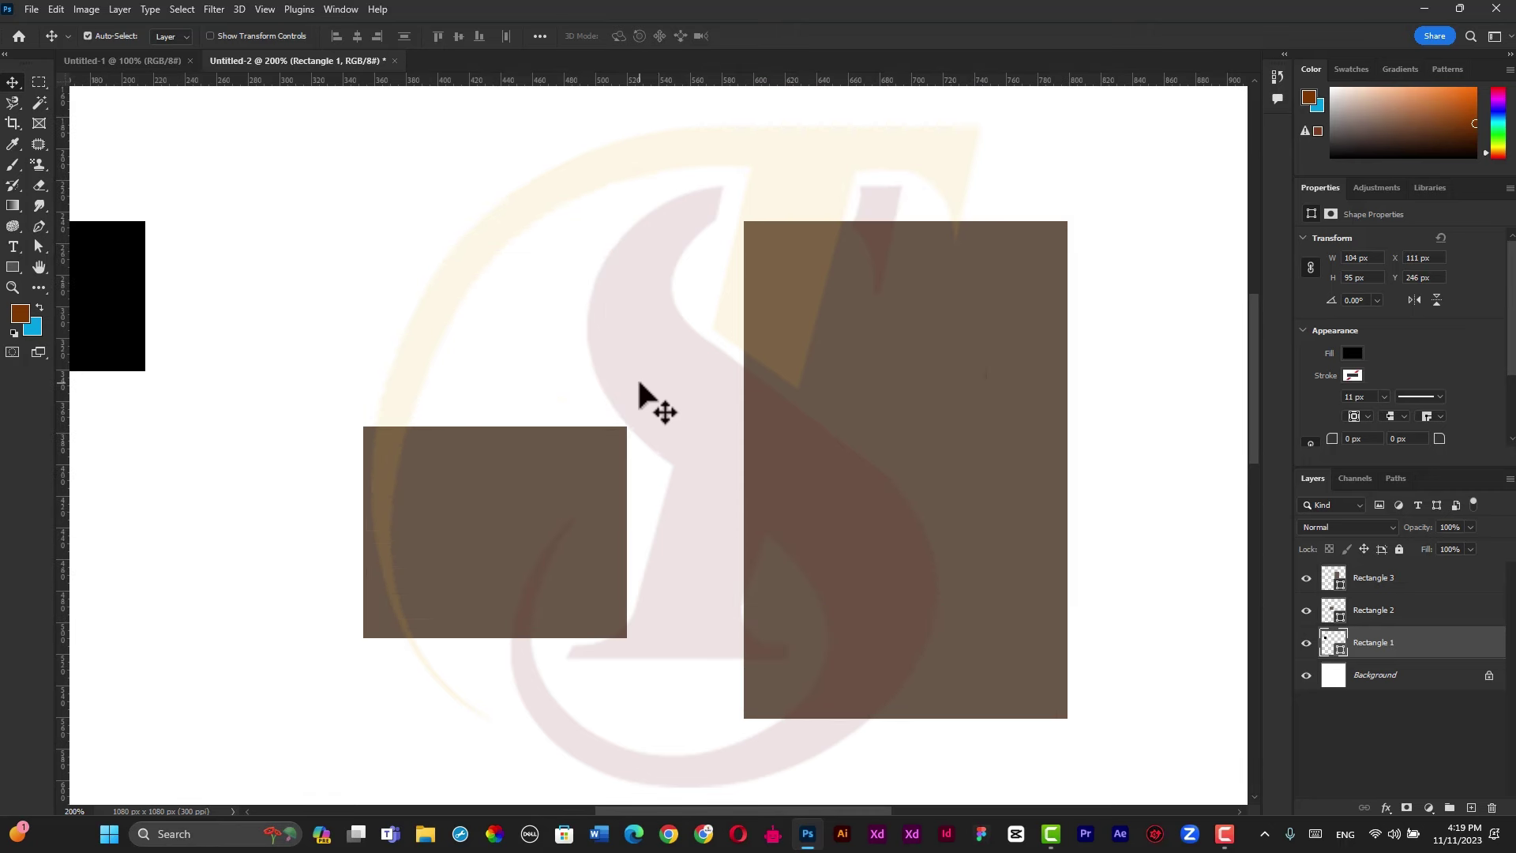
scroll(640, 385, "up", 2)
scroll(644, 389, "up", 2)
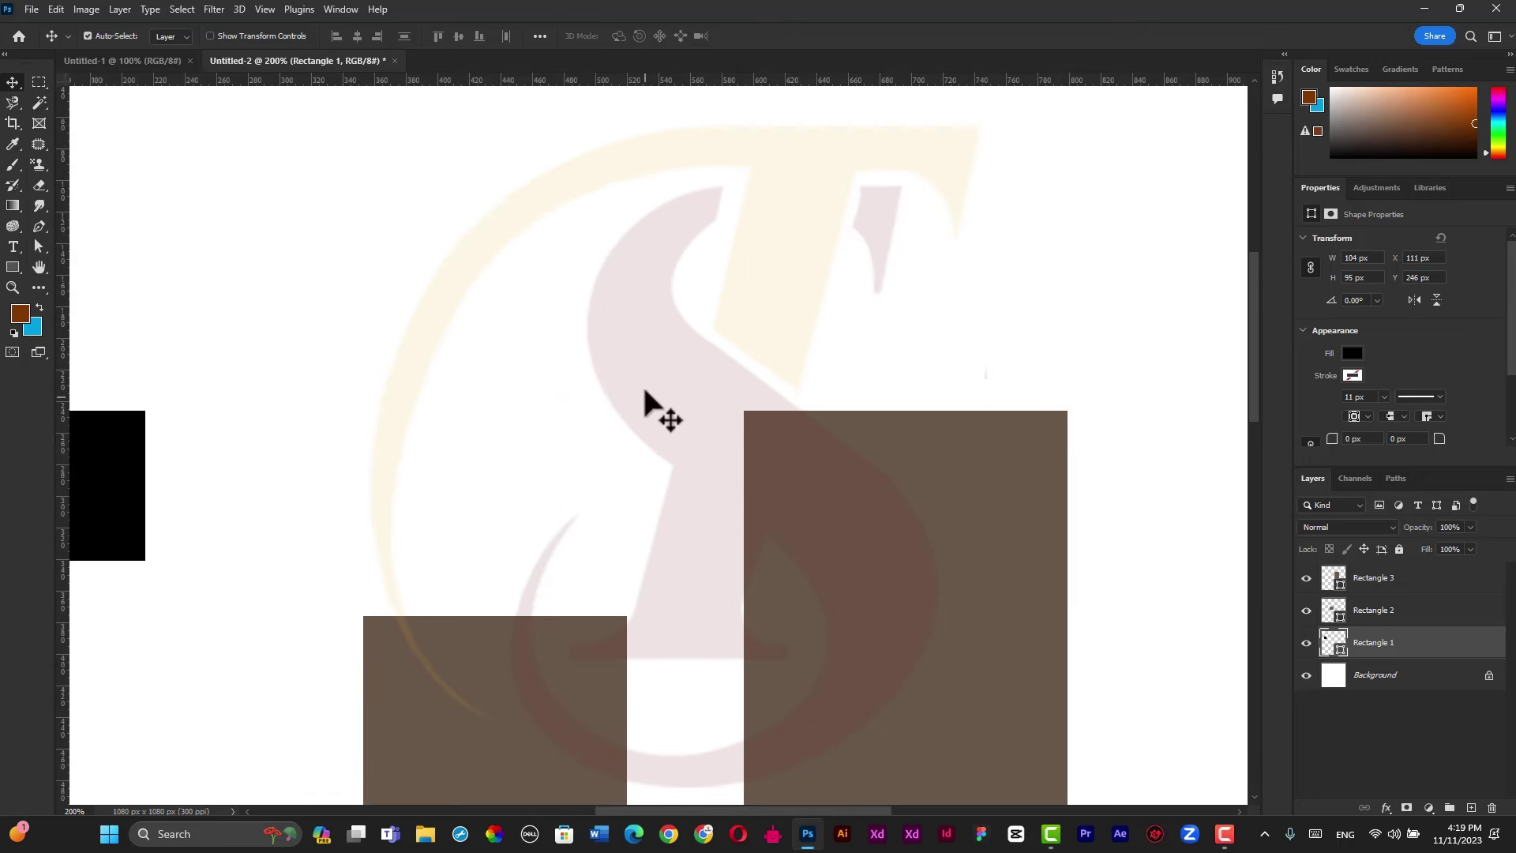
scroll(627, 422, "up", 2)
scroll(628, 423, "up", 2)
scroll(628, 406, "down", 2)
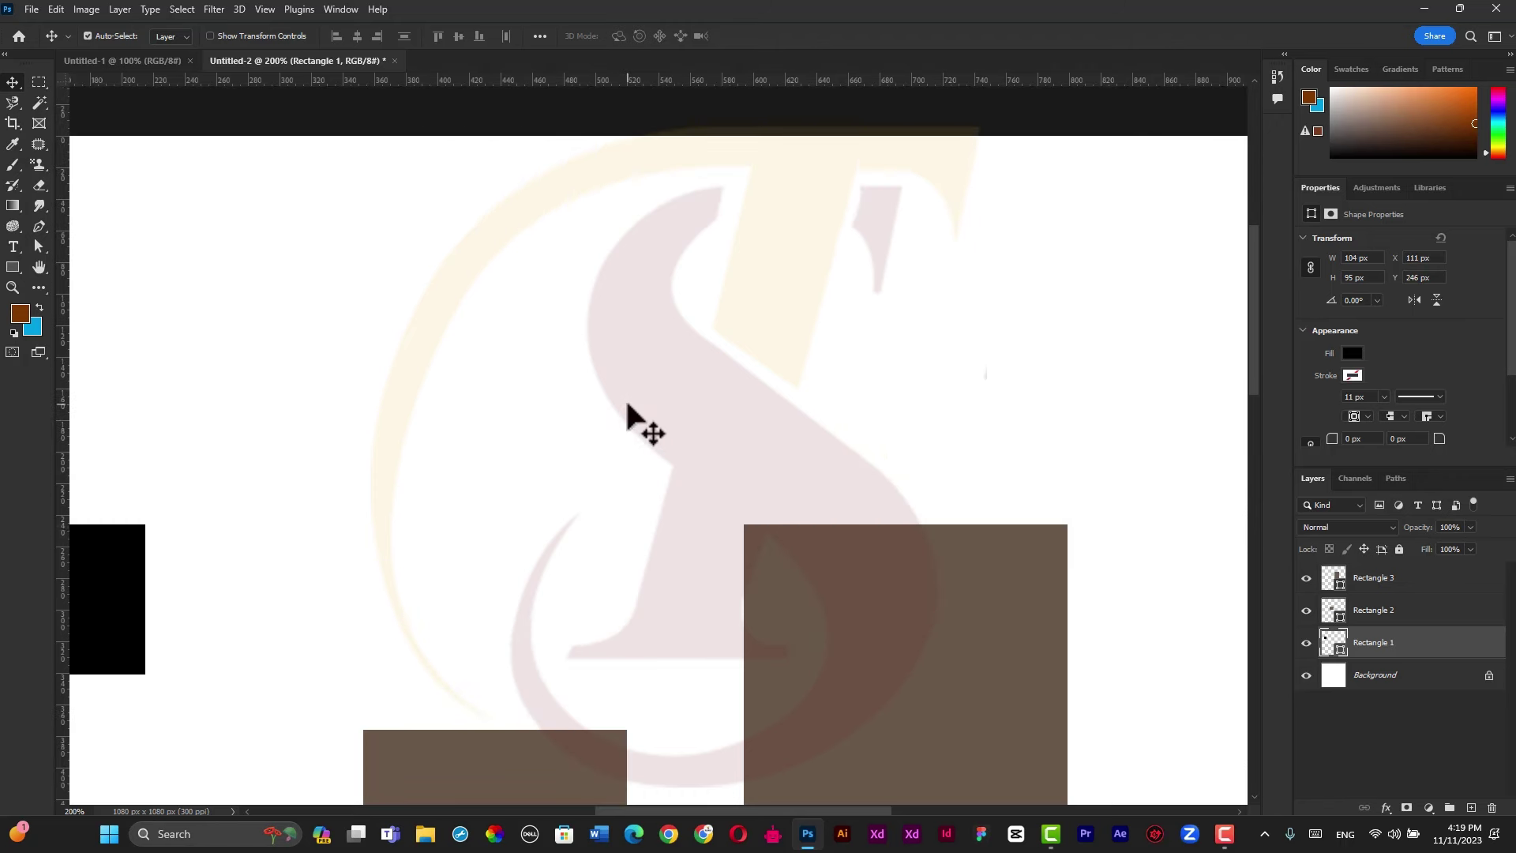
scroll(628, 406, "down", 1)
scroll(1223, 375, "down", 2)
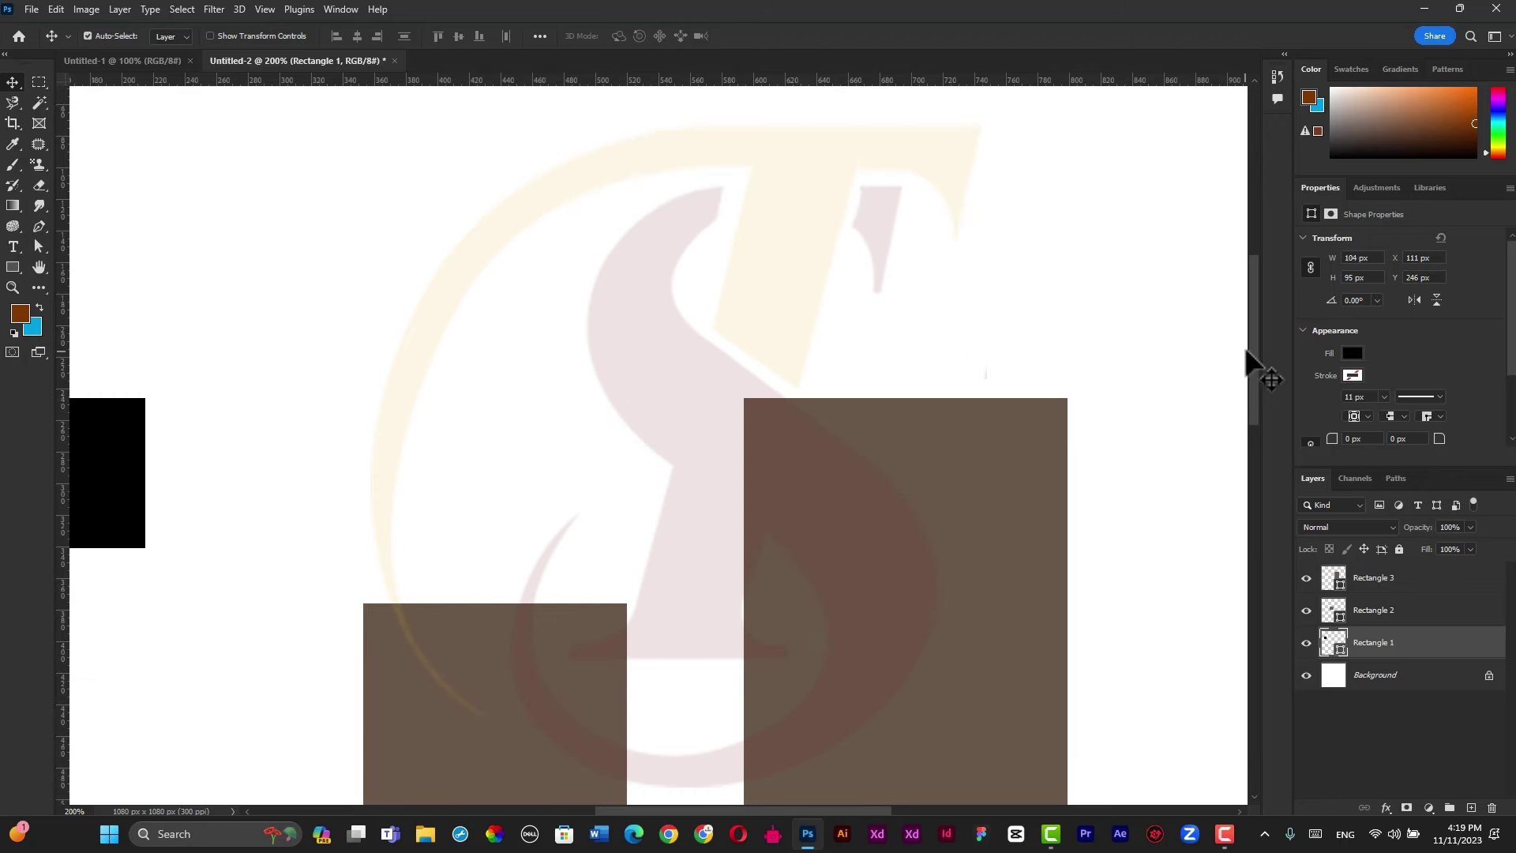
left_click_drag(1252, 357, 1255, 435)
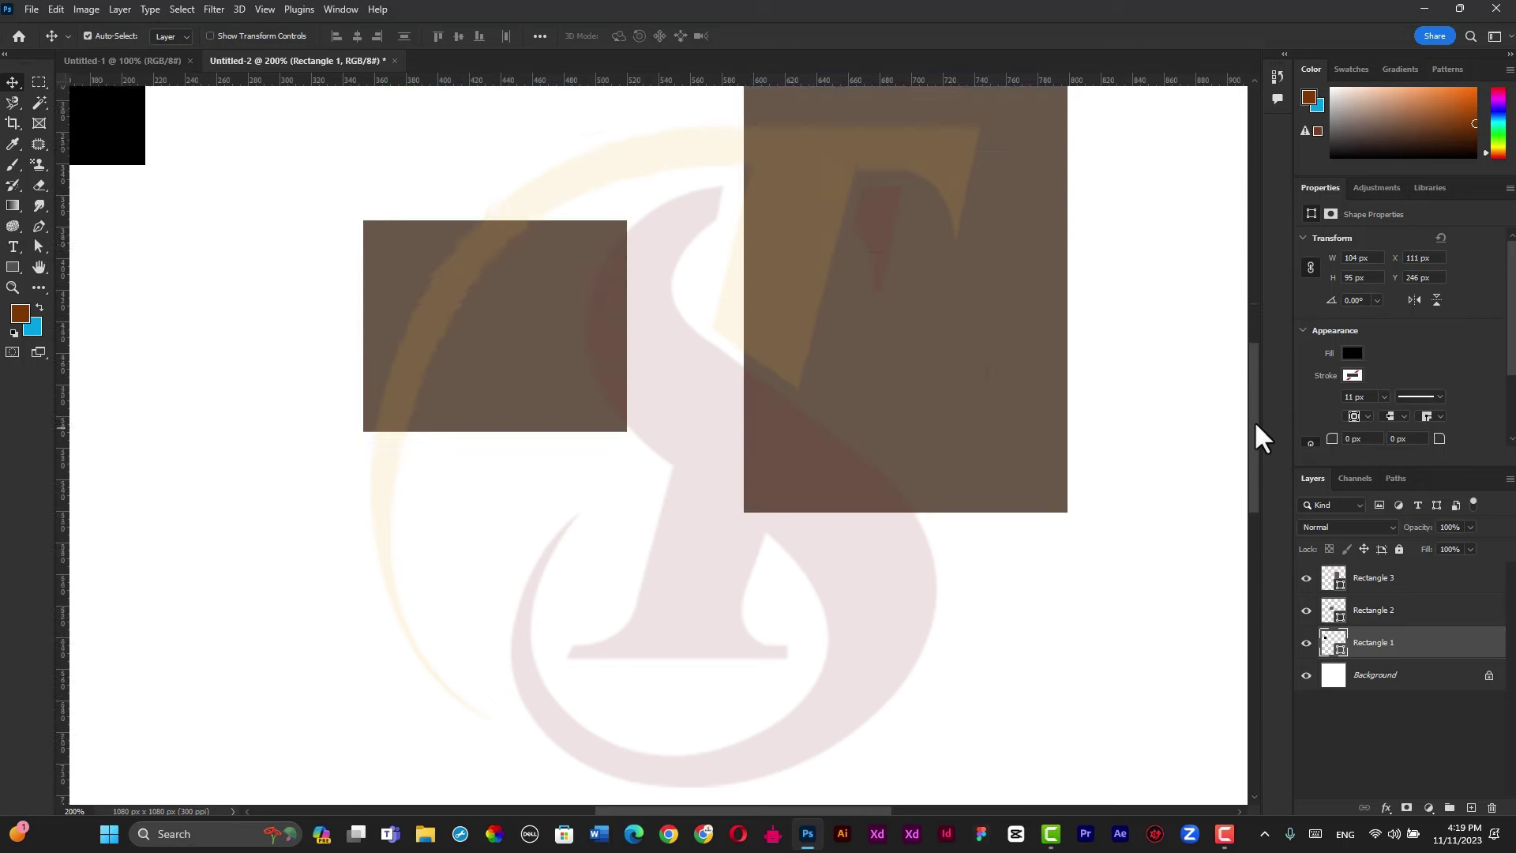
scroll(1254, 435, "up", 2)
left_click_drag(814, 810, 804, 803)
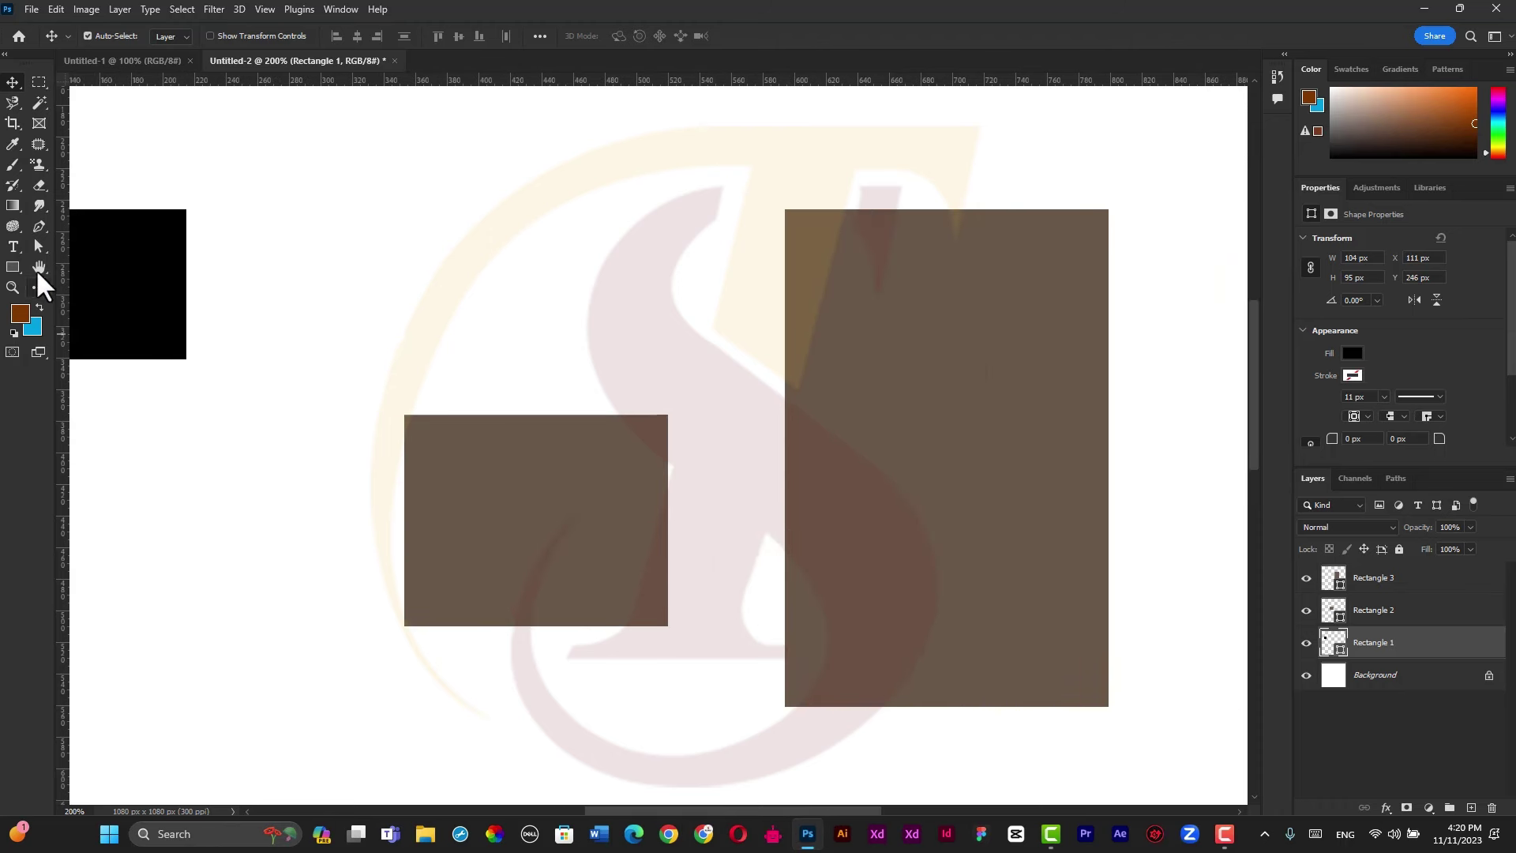
left_click_drag(38, 267, 124, 268)
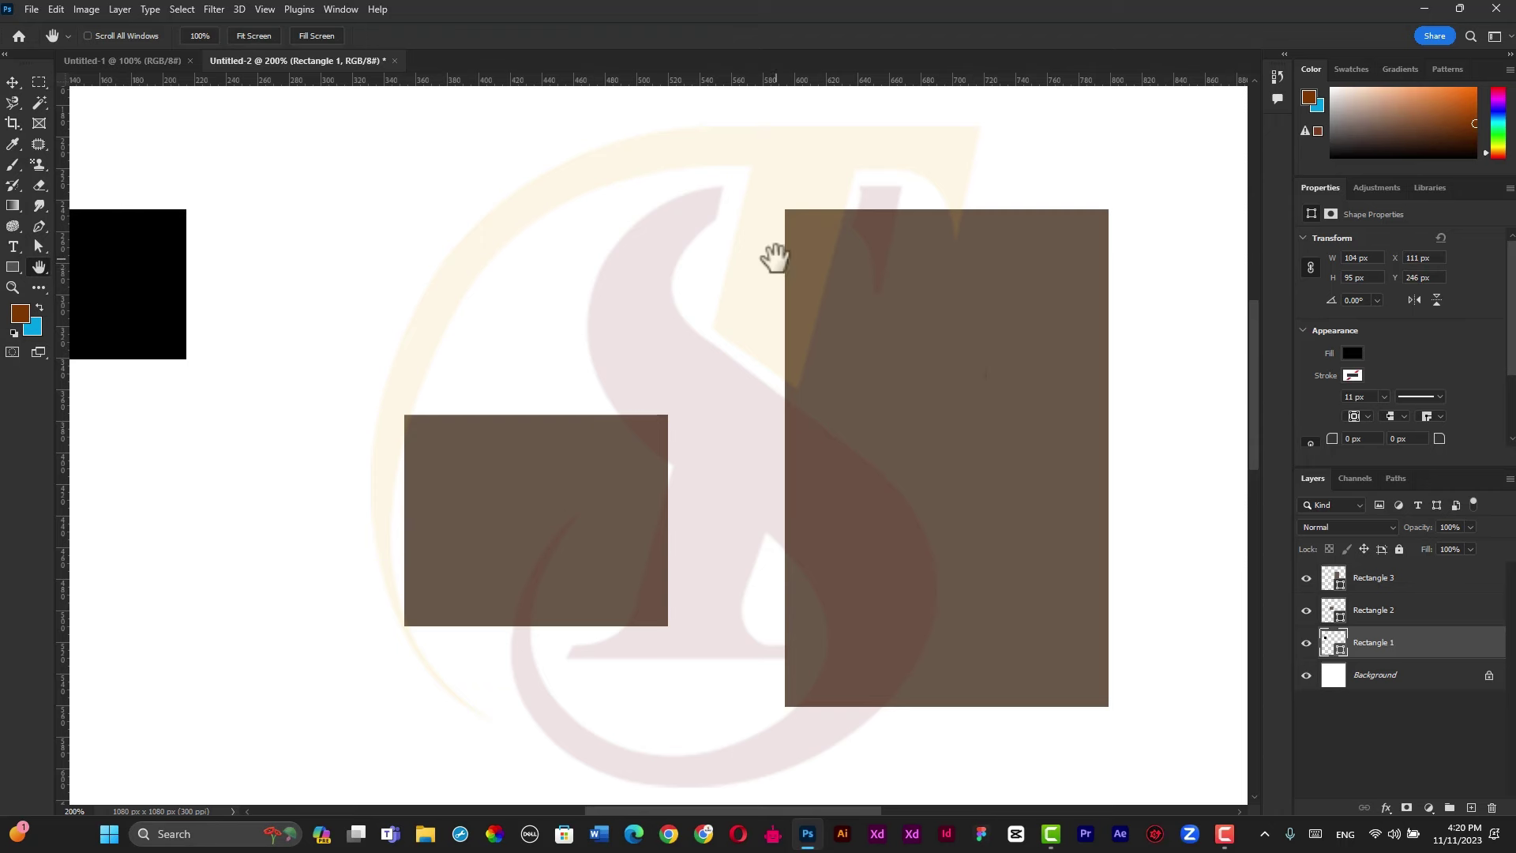
left_click_drag(1182, 134, 600, 536)
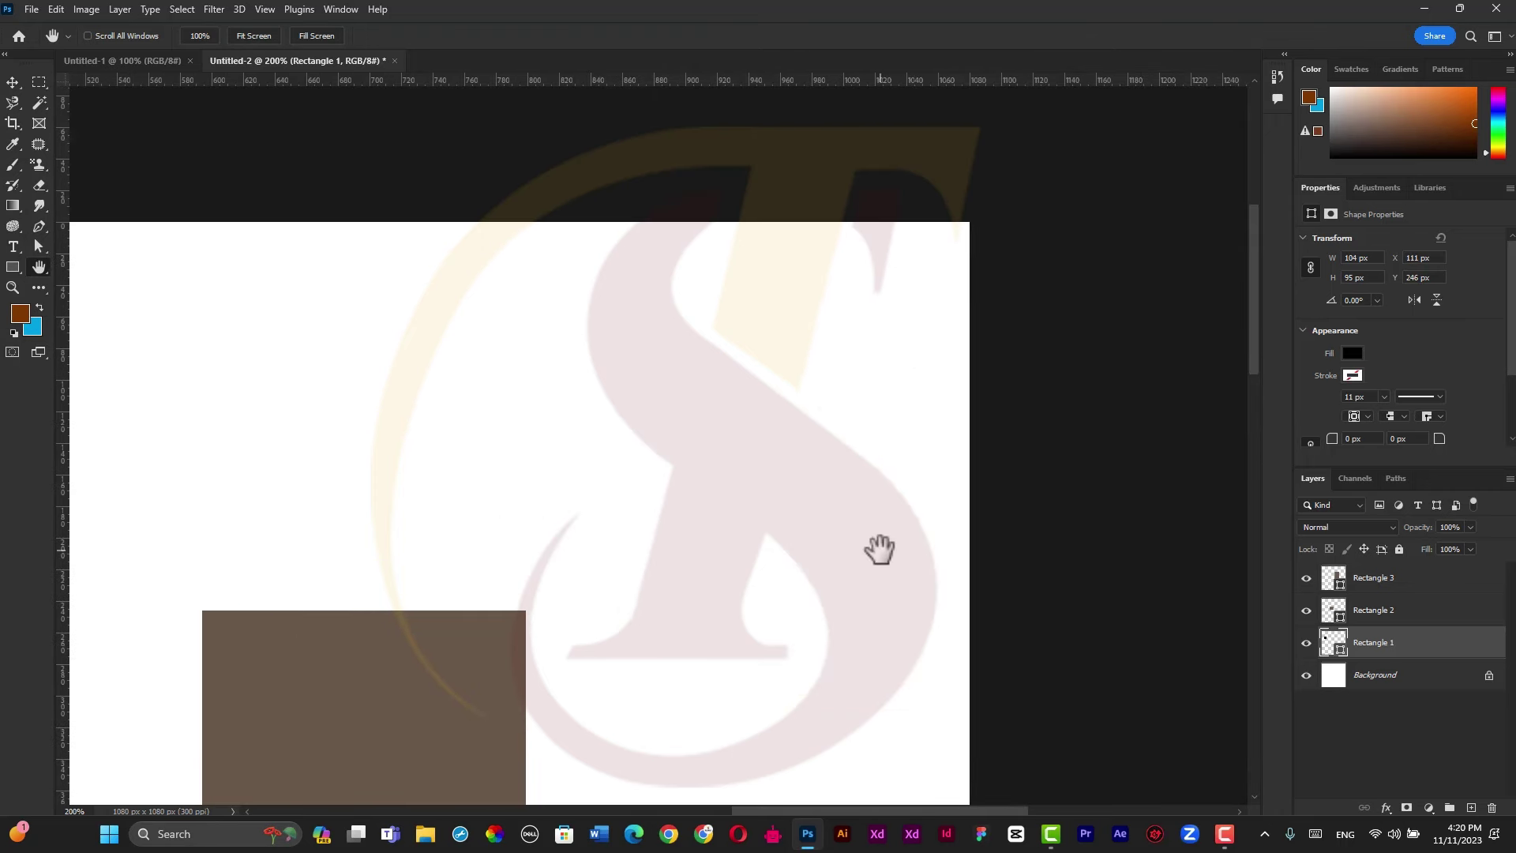
mouse_move(902, 602)
left_mouse_down()
mouse_move(896, 548)
mouse_move(932, 403)
mouse_move(1103, 365)
left_mouse_up()
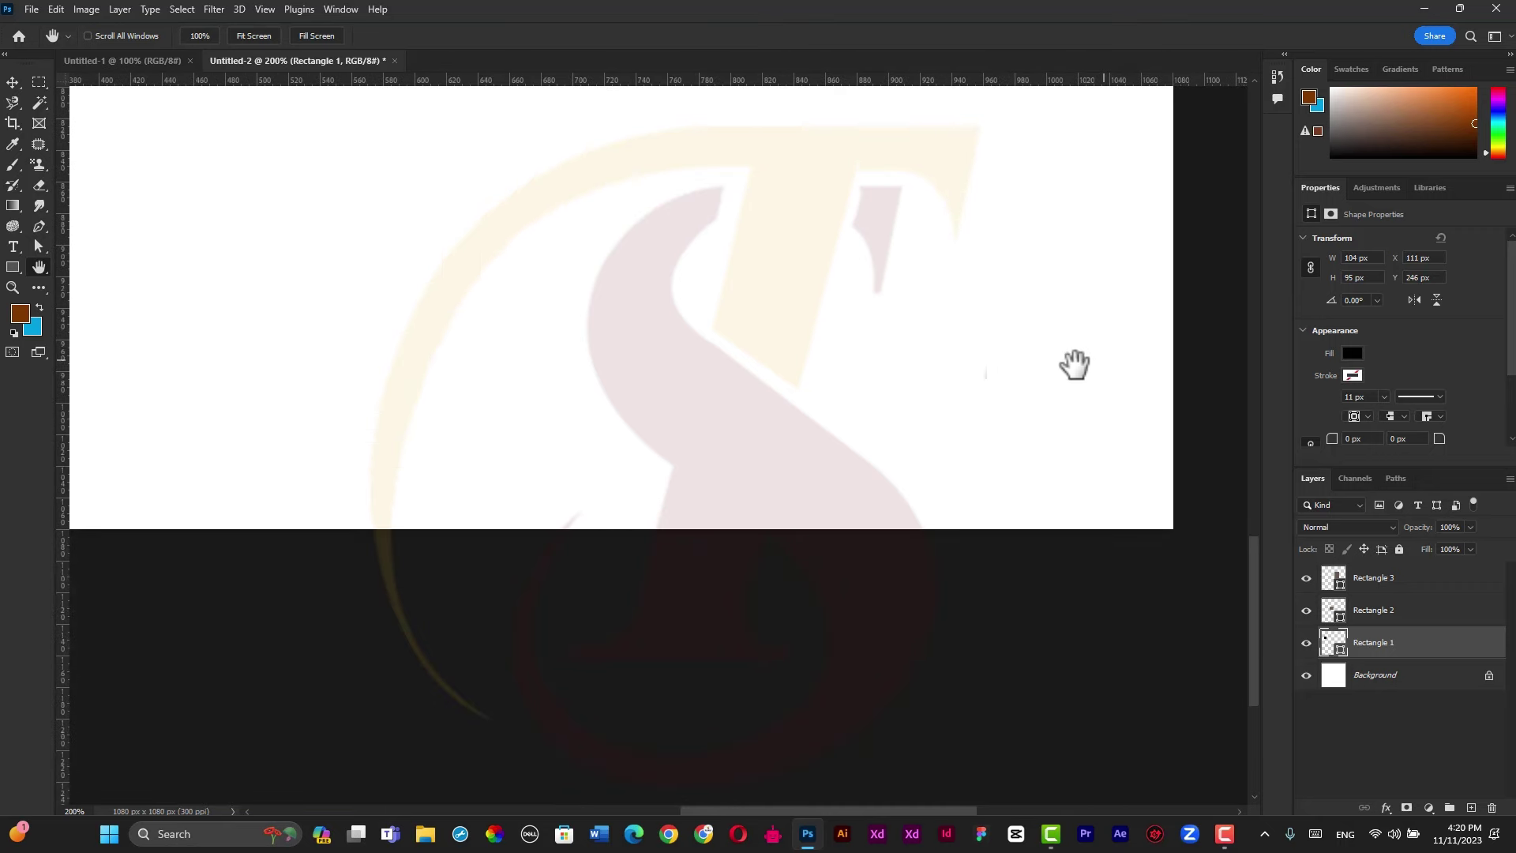
left_click_drag(305, 400, 914, 584)
left_click_drag(454, 287, 684, 650)
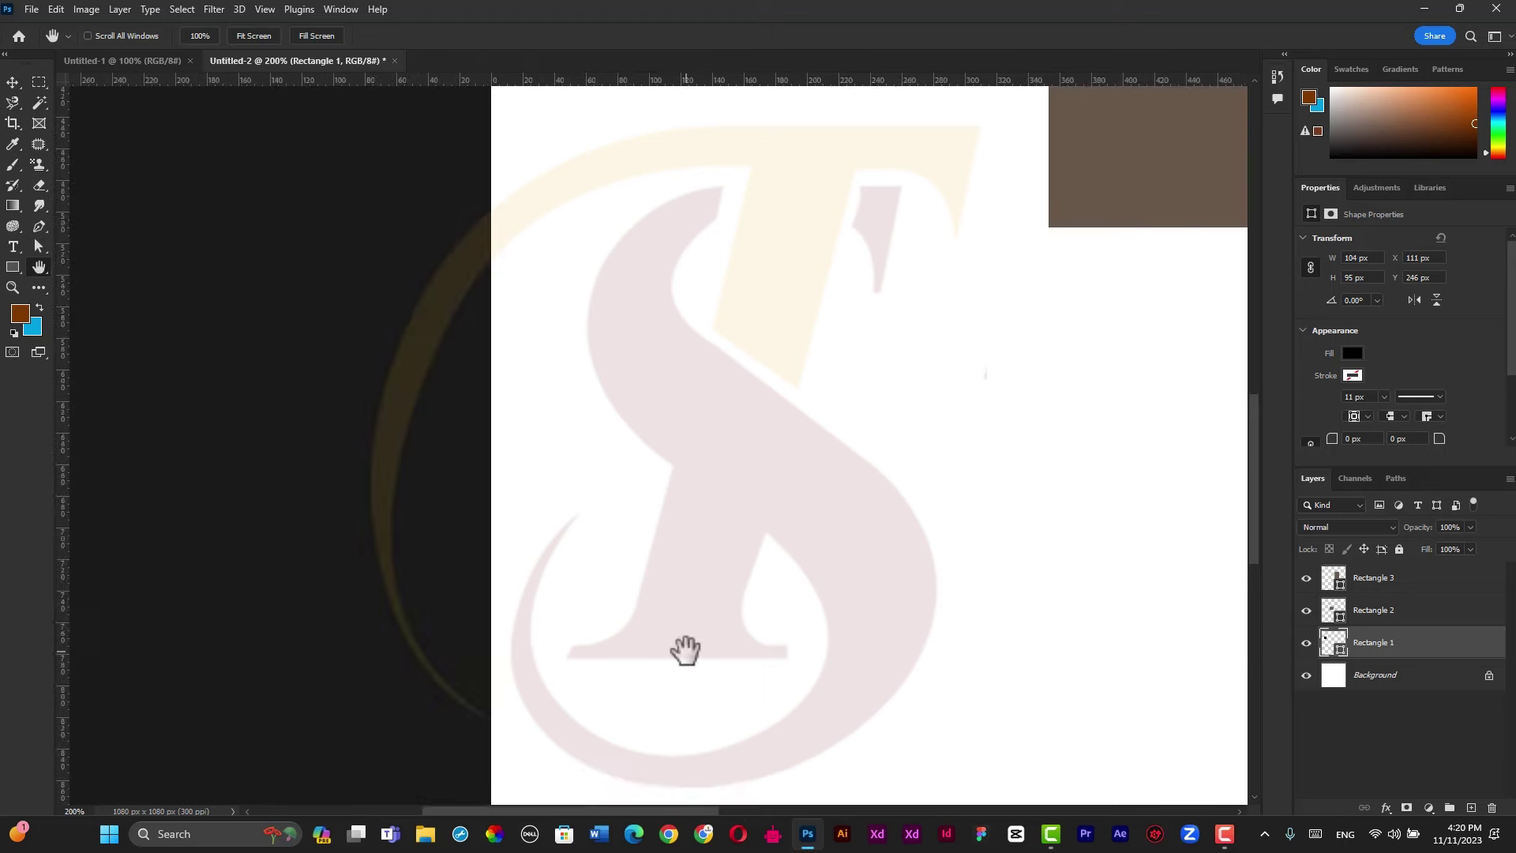
left_click_drag(664, 291, 608, 512)
left_click_drag(516, 296, 494, 352)
left_click_drag(737, 306, 443, 363)
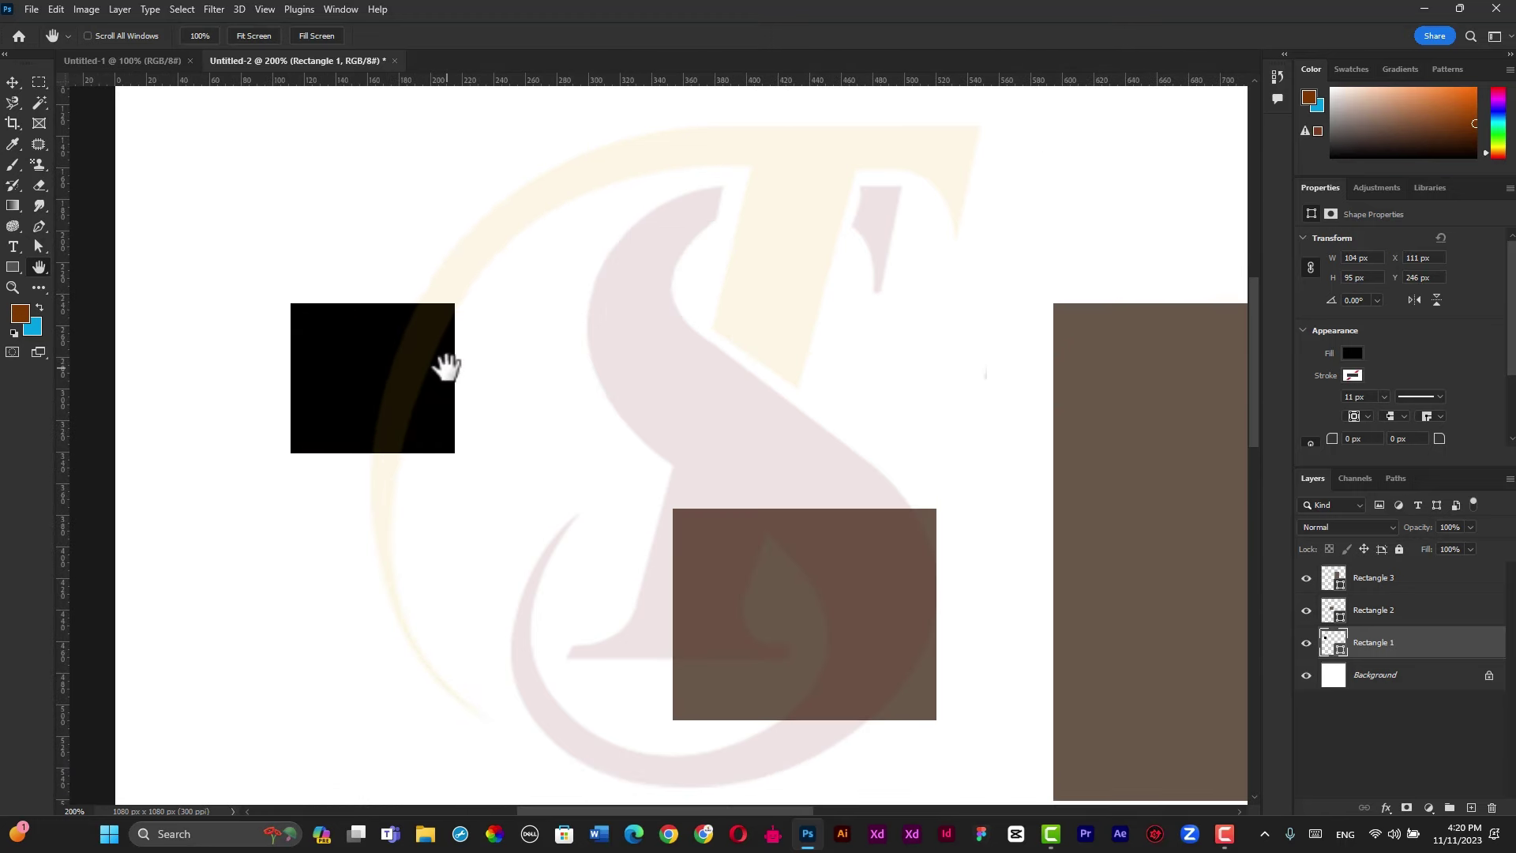
left_click_drag(863, 308, 711, 311)
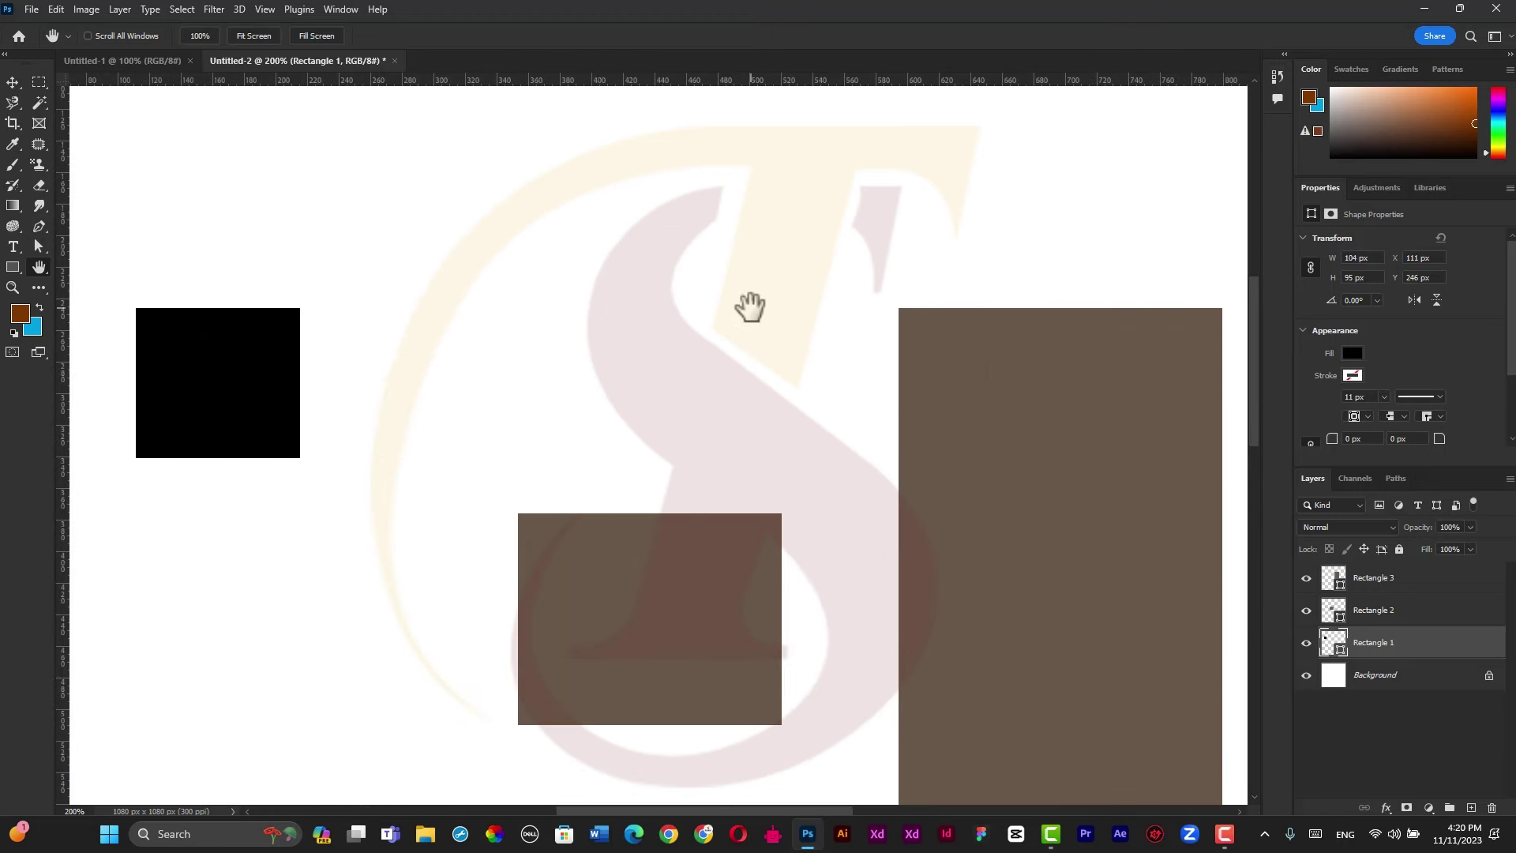
scroll(752, 322, "down", 1)
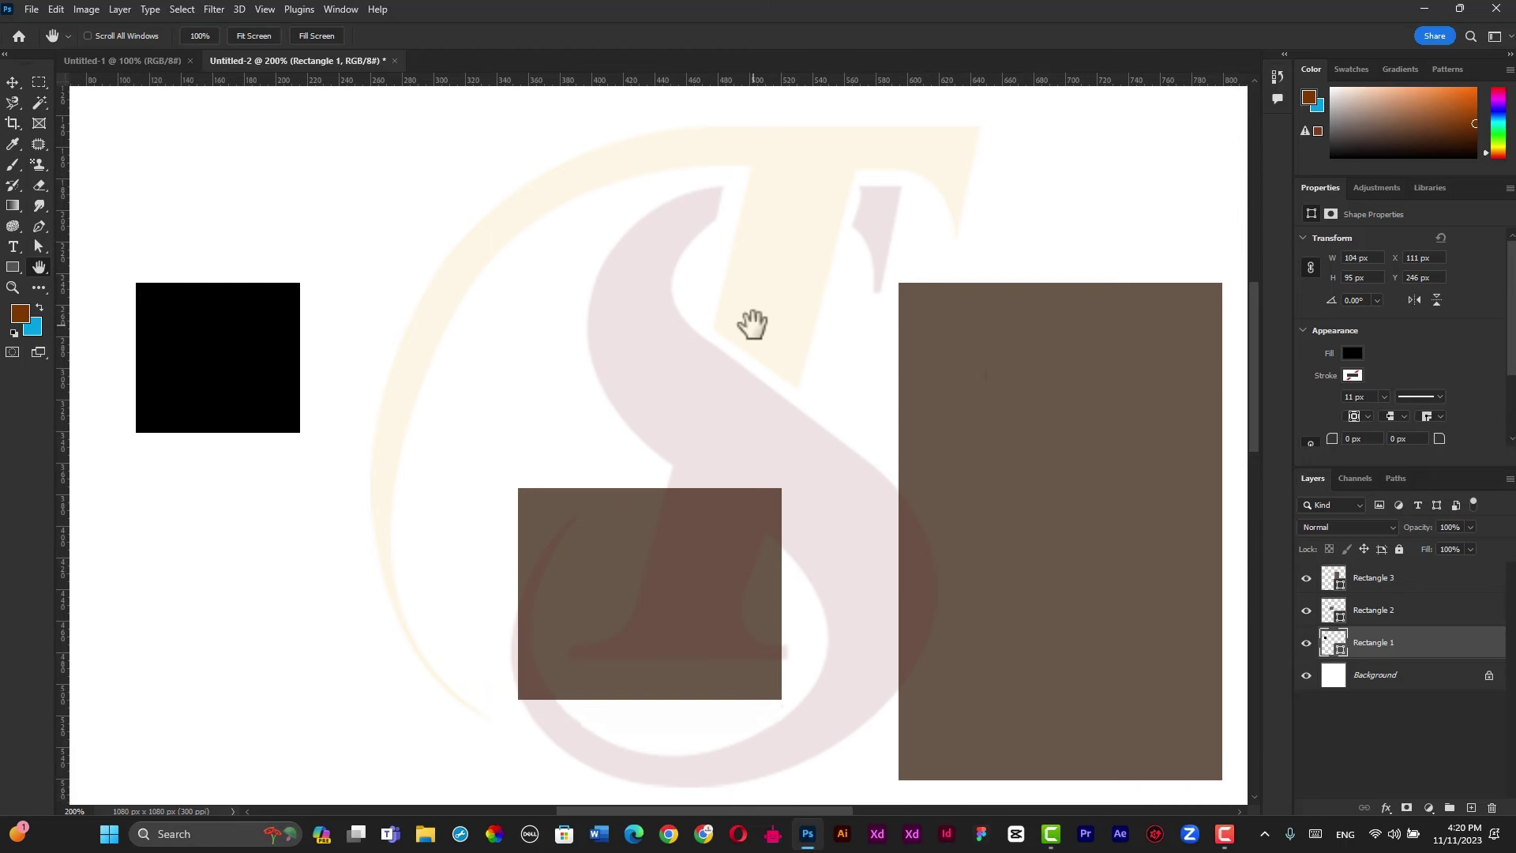
scroll(746, 308, "up", 2)
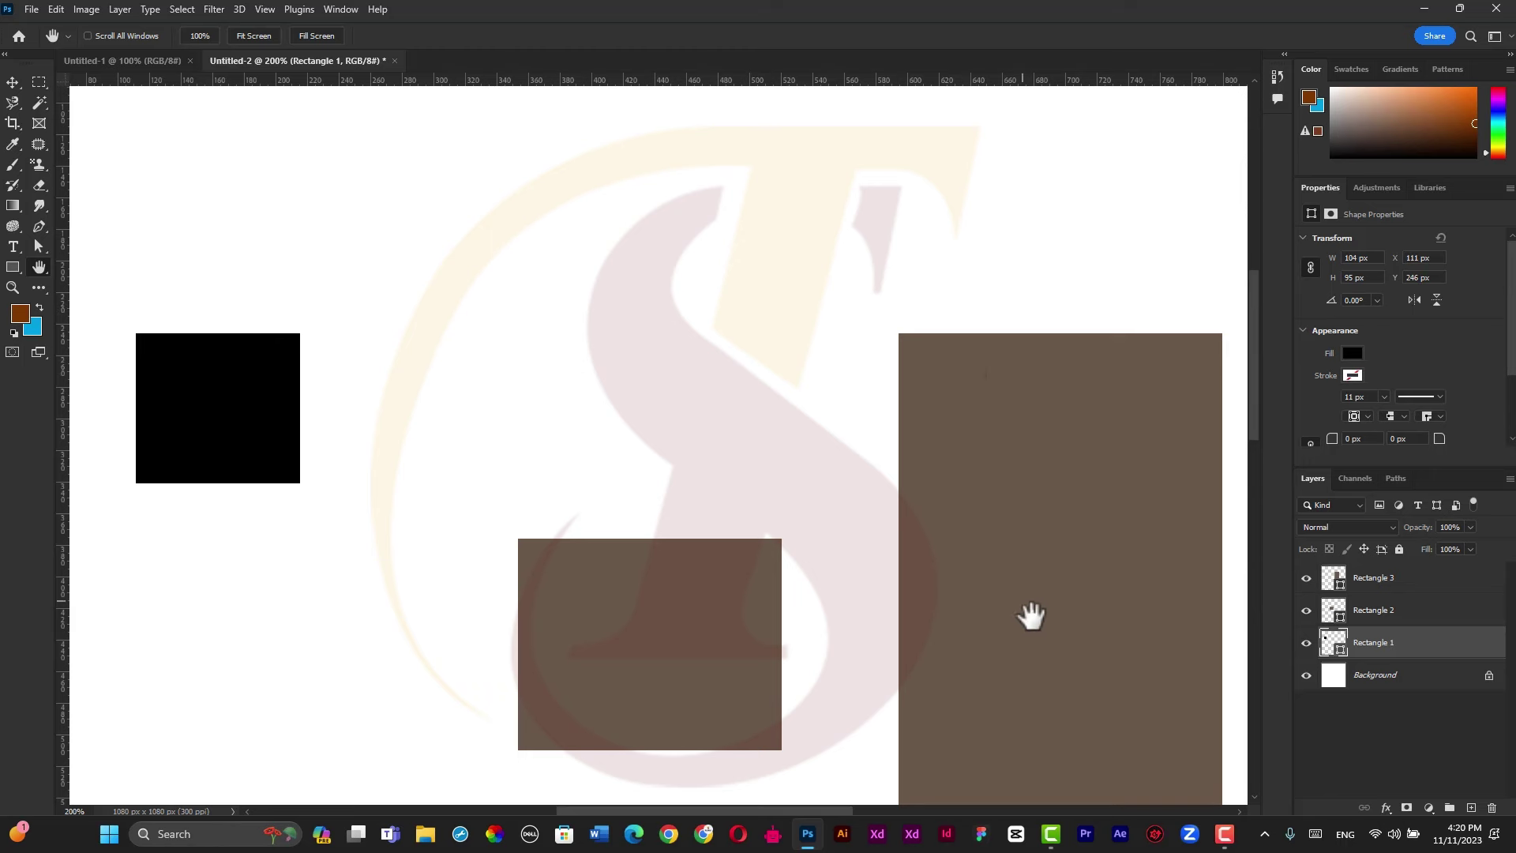
mouse_move(1063, 629)
left_mouse_down()
mouse_move(505, 183)
mouse_move(348, 89)
mouse_move(998, 547)
mouse_move(1041, 518)
left_mouse_up()
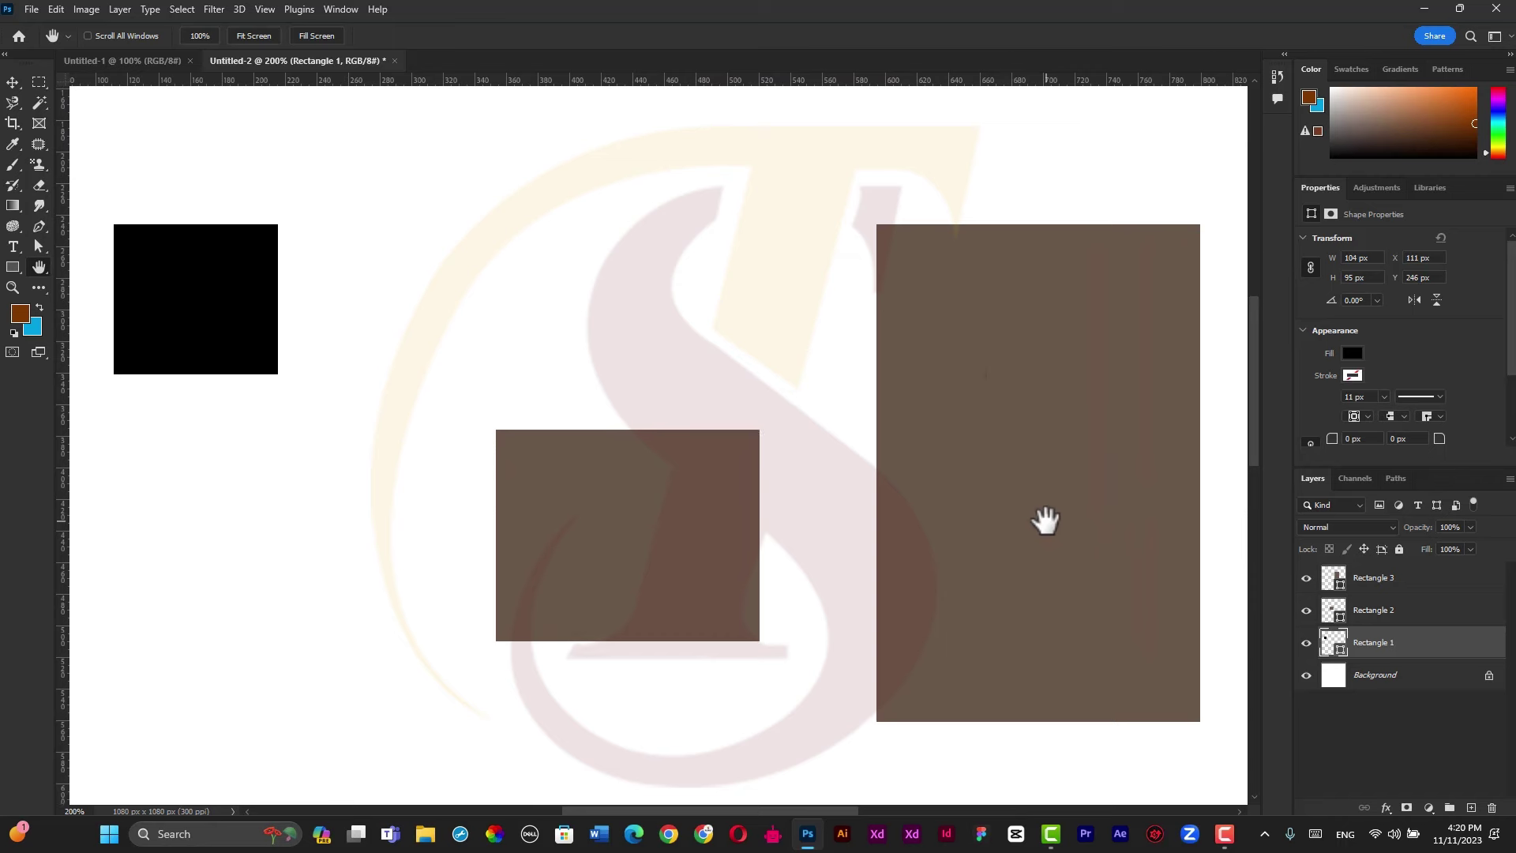
mouse_move(1254, 365)
left_mouse_down()
mouse_move(1245, 234)
mouse_move(1247, 452)
left_mouse_up()
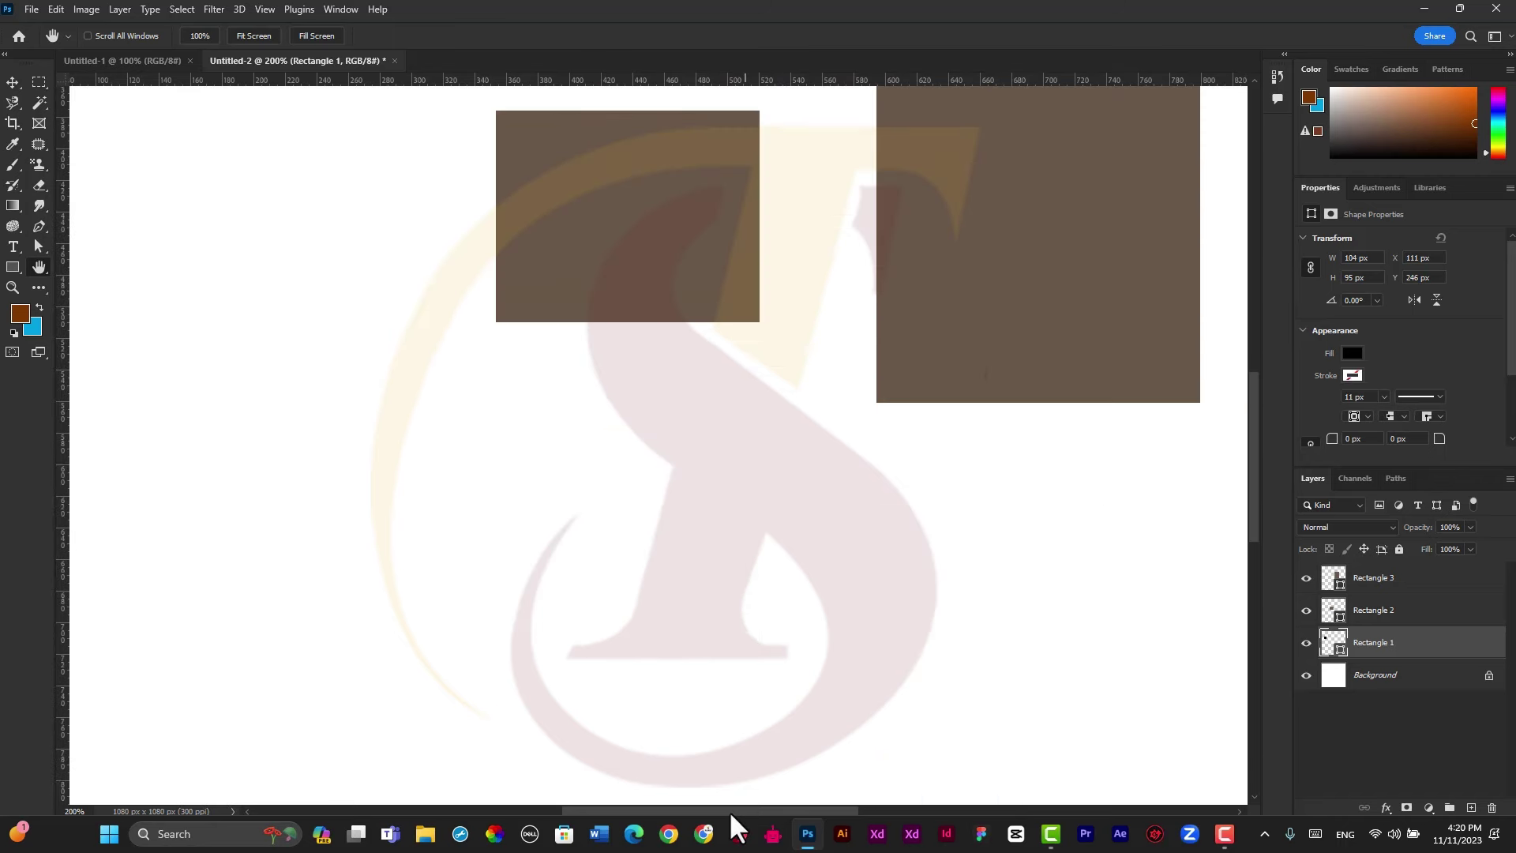
mouse_move(728, 811)
left_mouse_down()
mouse_move(606, 805)
mouse_move(783, 796)
mouse_move(662, 794)
mouse_move(743, 791)
mouse_move(647, 774)
mouse_move(750, 765)
mouse_move(630, 761)
mouse_move(693, 760)
left_mouse_up()
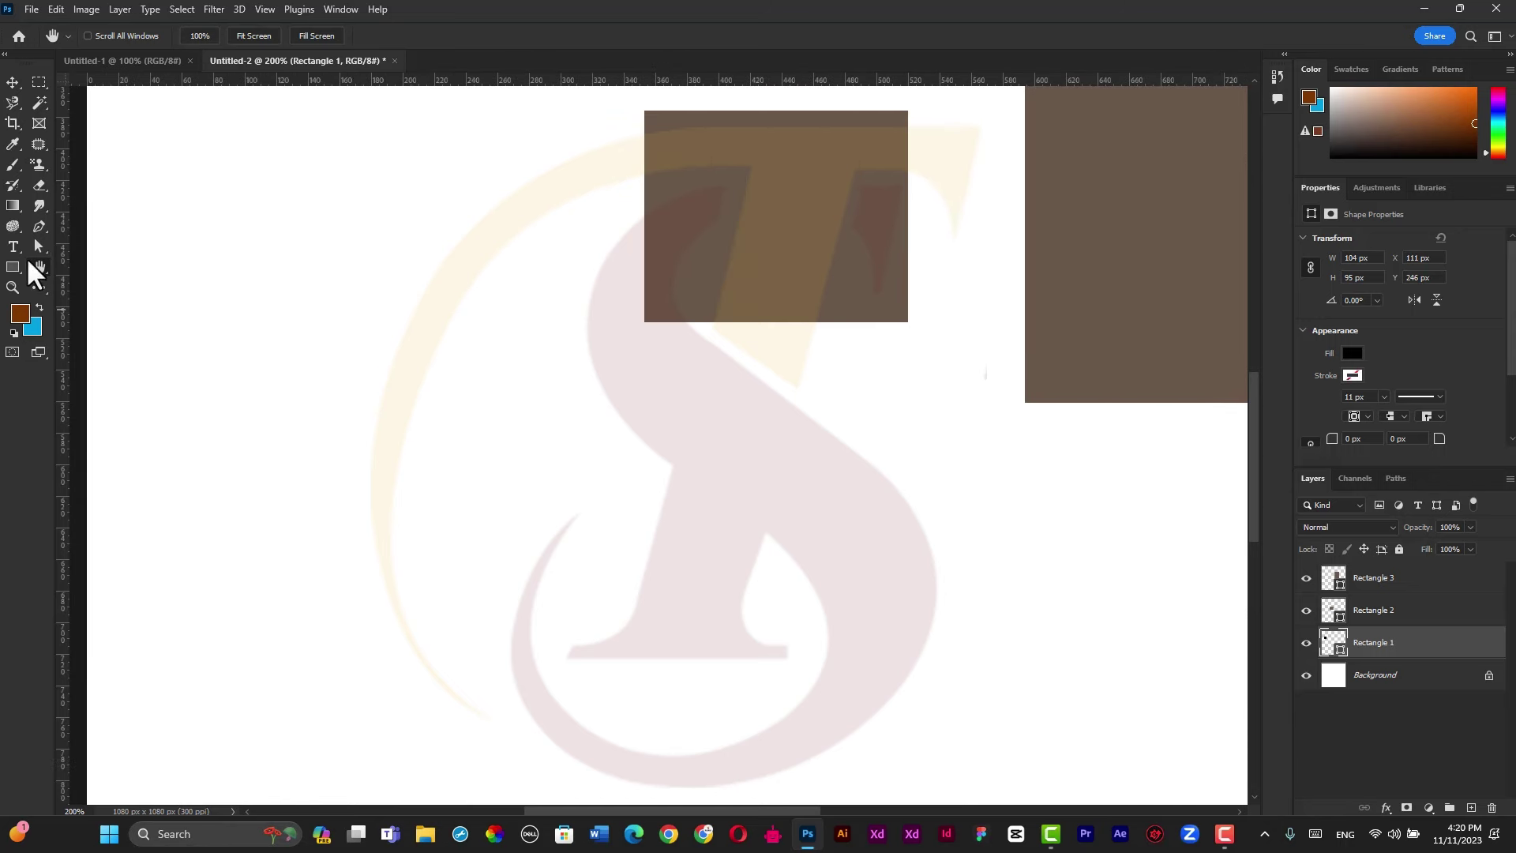
left_click(13, 76)
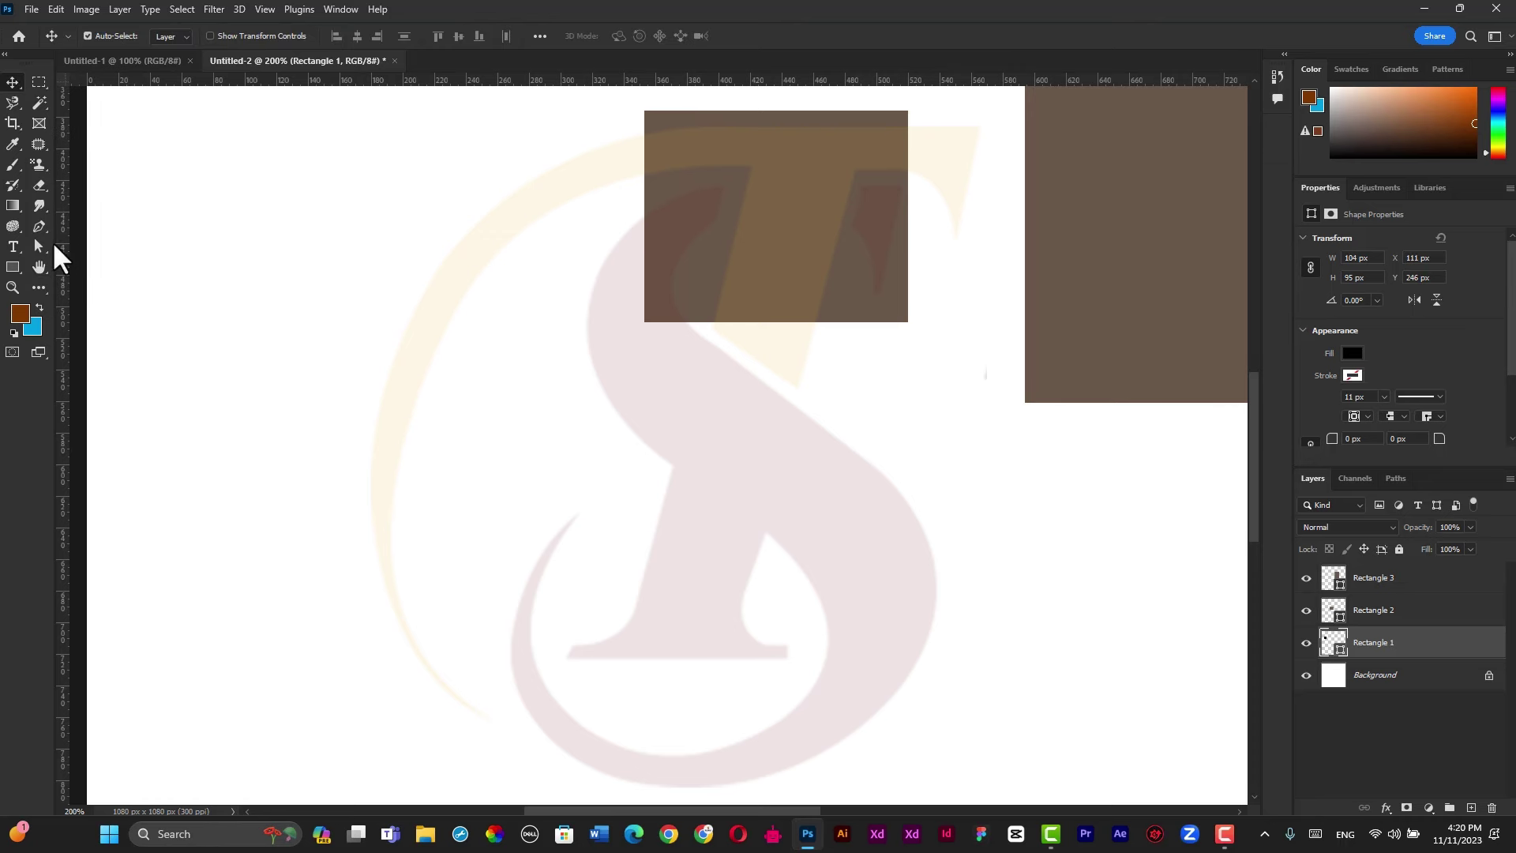
left_click(34, 268)
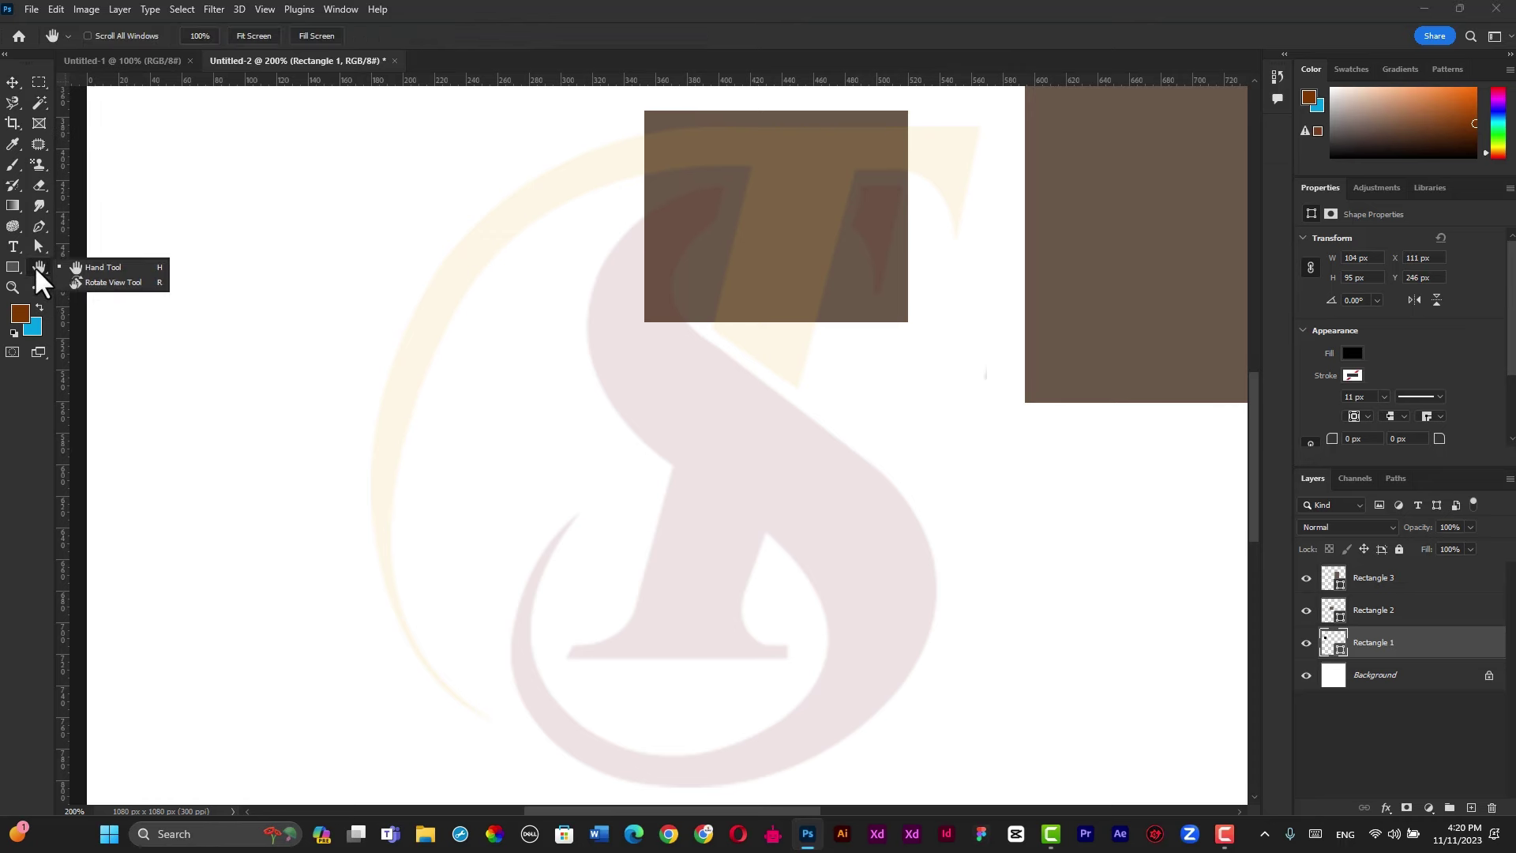
left_click(102, 268)
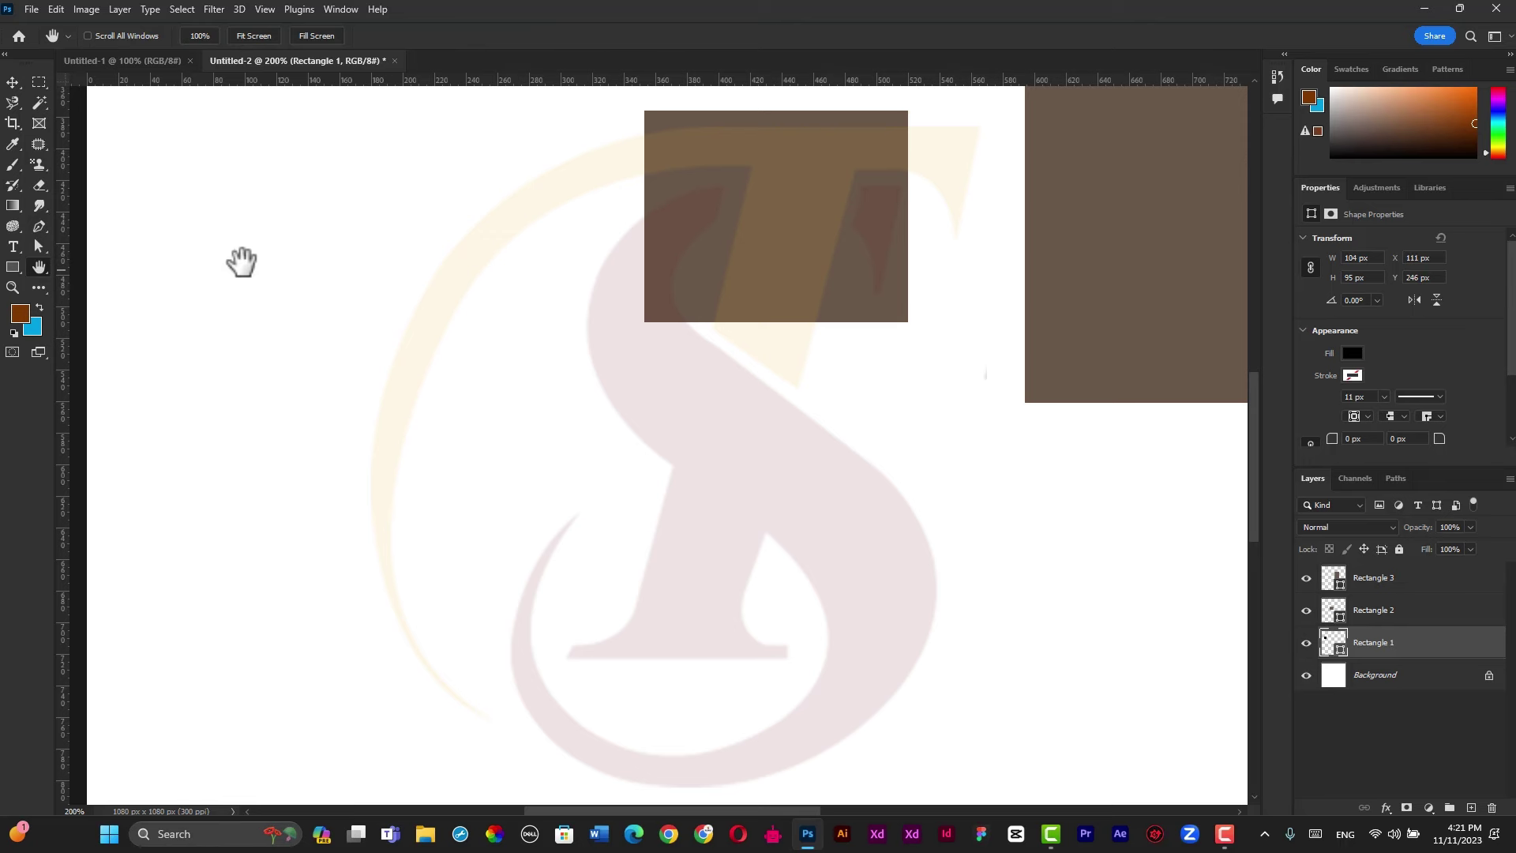
left_click(13, 81)
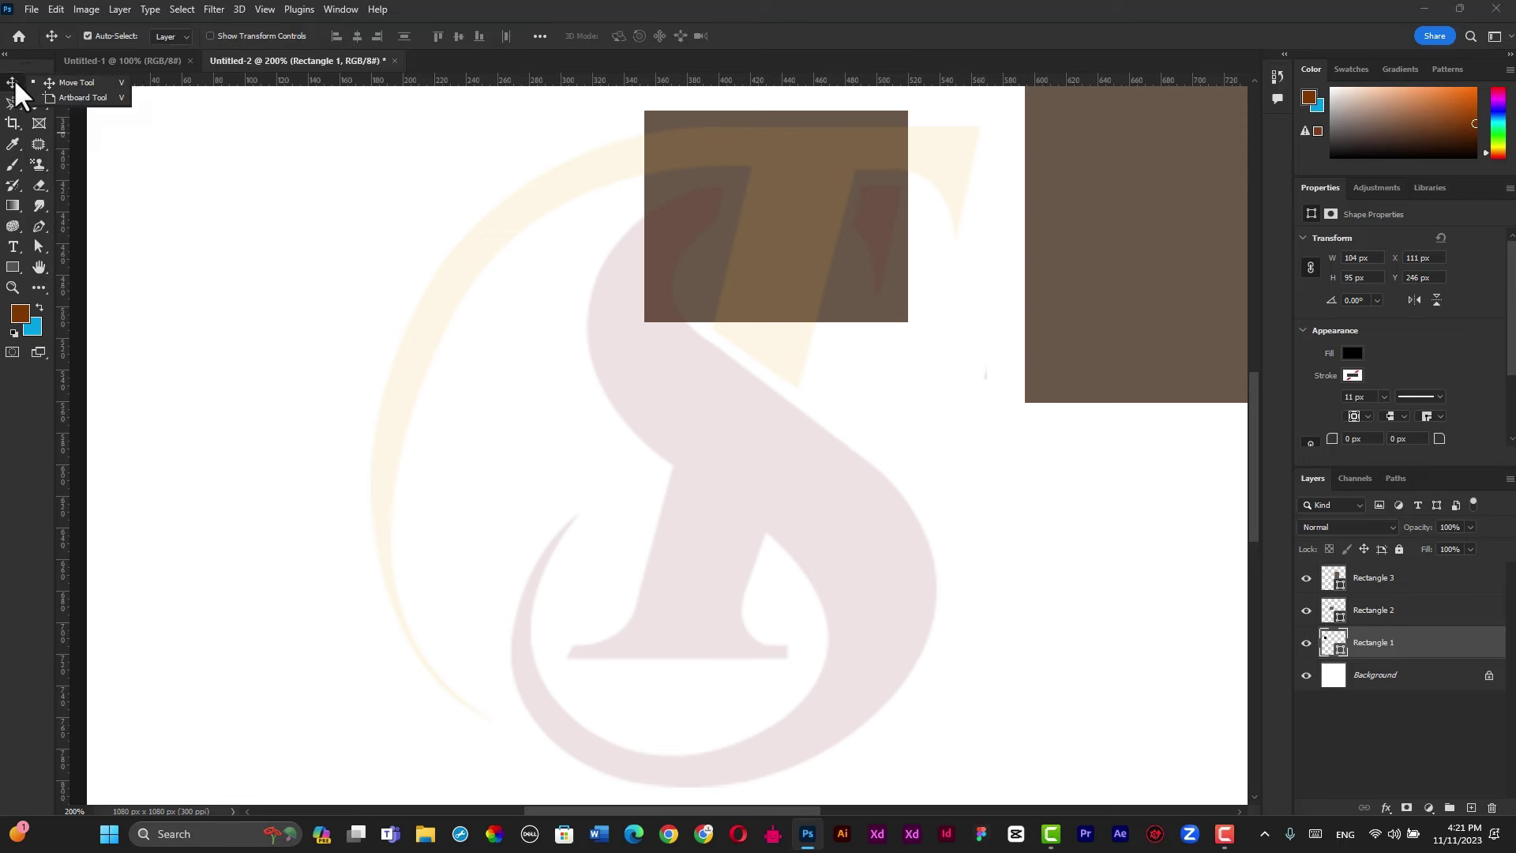
Pan across the black and brown rectangles with Space, then fit the canvas on screen
left_click(63, 82)
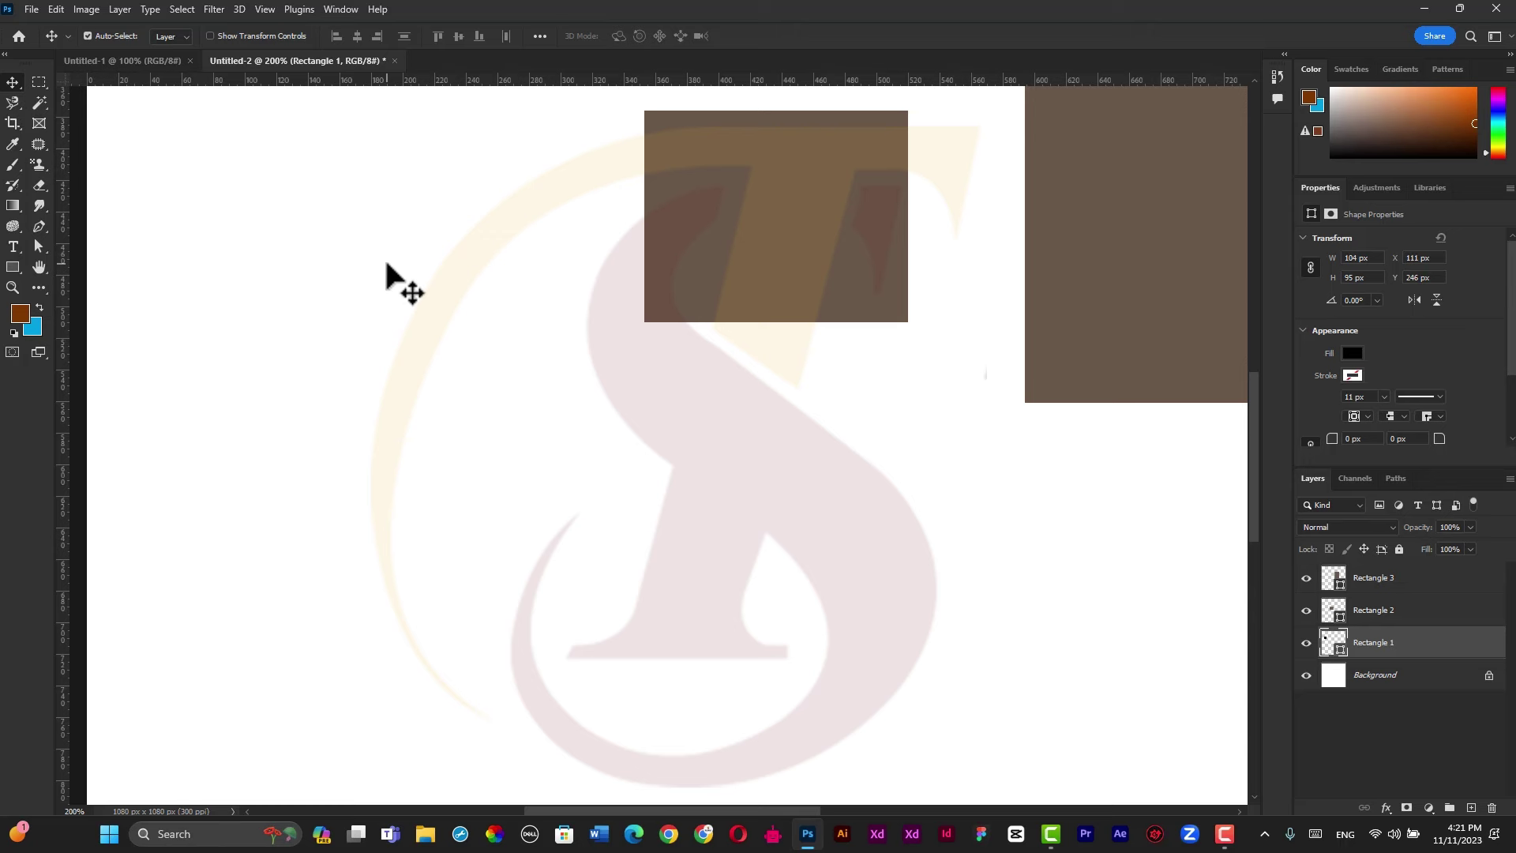
key("space")
mouse_move(199, 121)
left_mouse_down()
mouse_move(287, 275)
mouse_move(335, 430)
left_mouse_up()
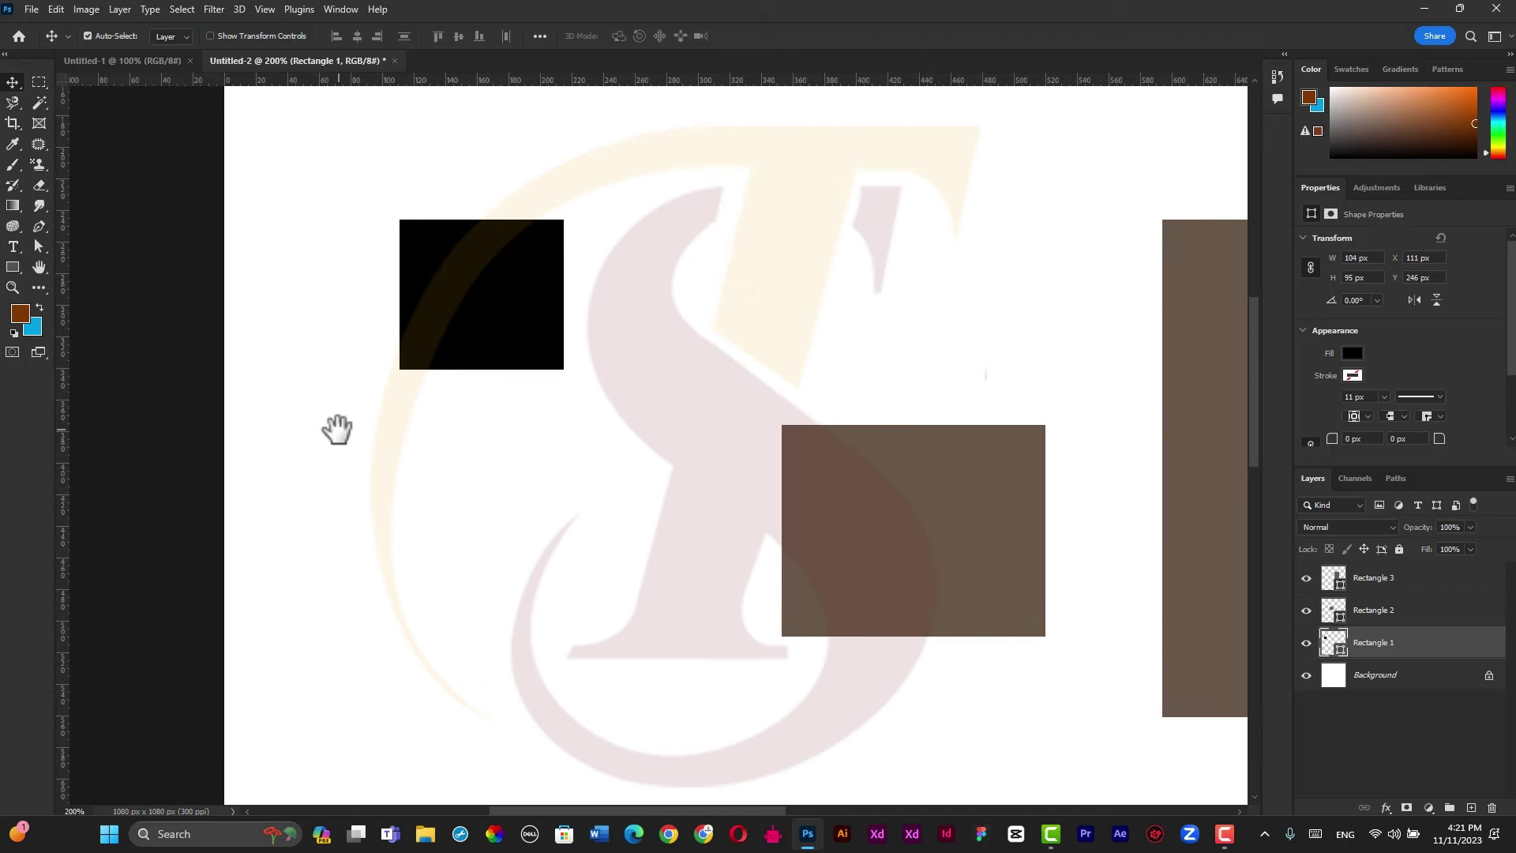
left_click_drag(1032, 334, 162, 369)
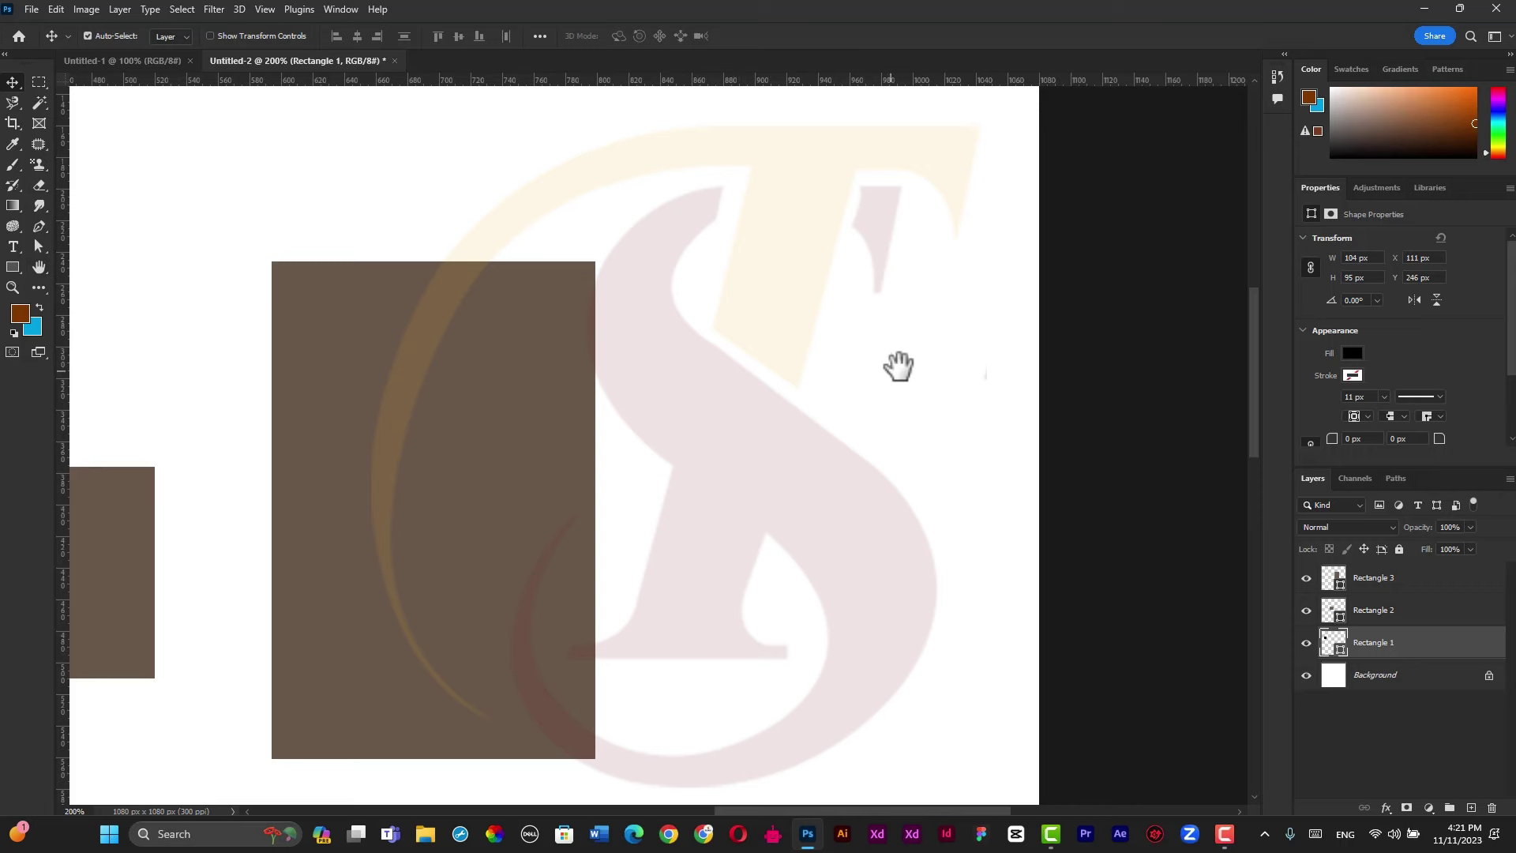
scroll(899, 365, "left", 10)
scroll(864, 450, "up", 3)
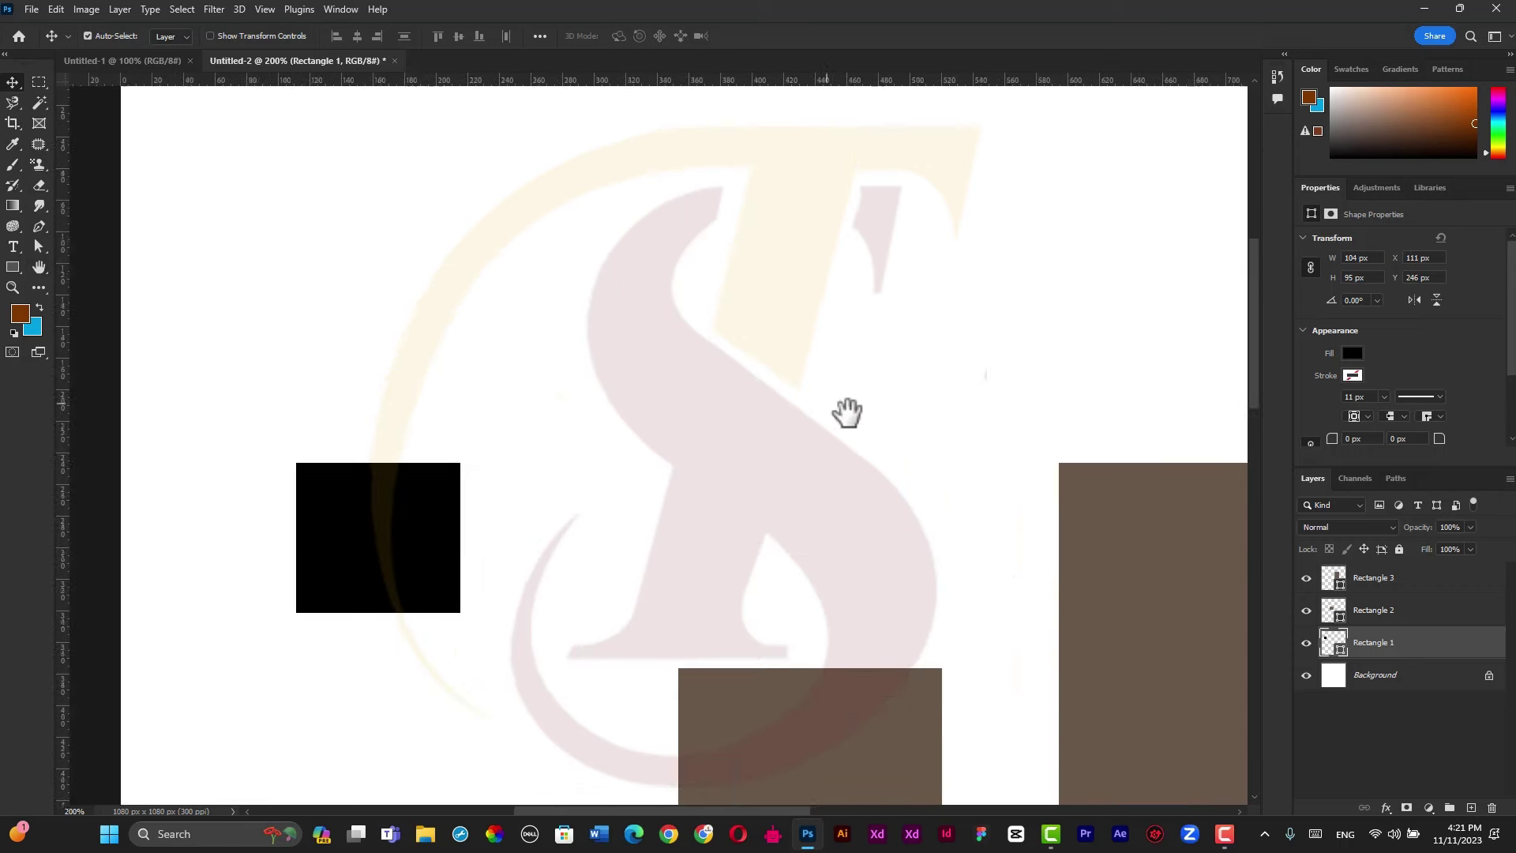
left_click_drag(931, 430, 657, 210)
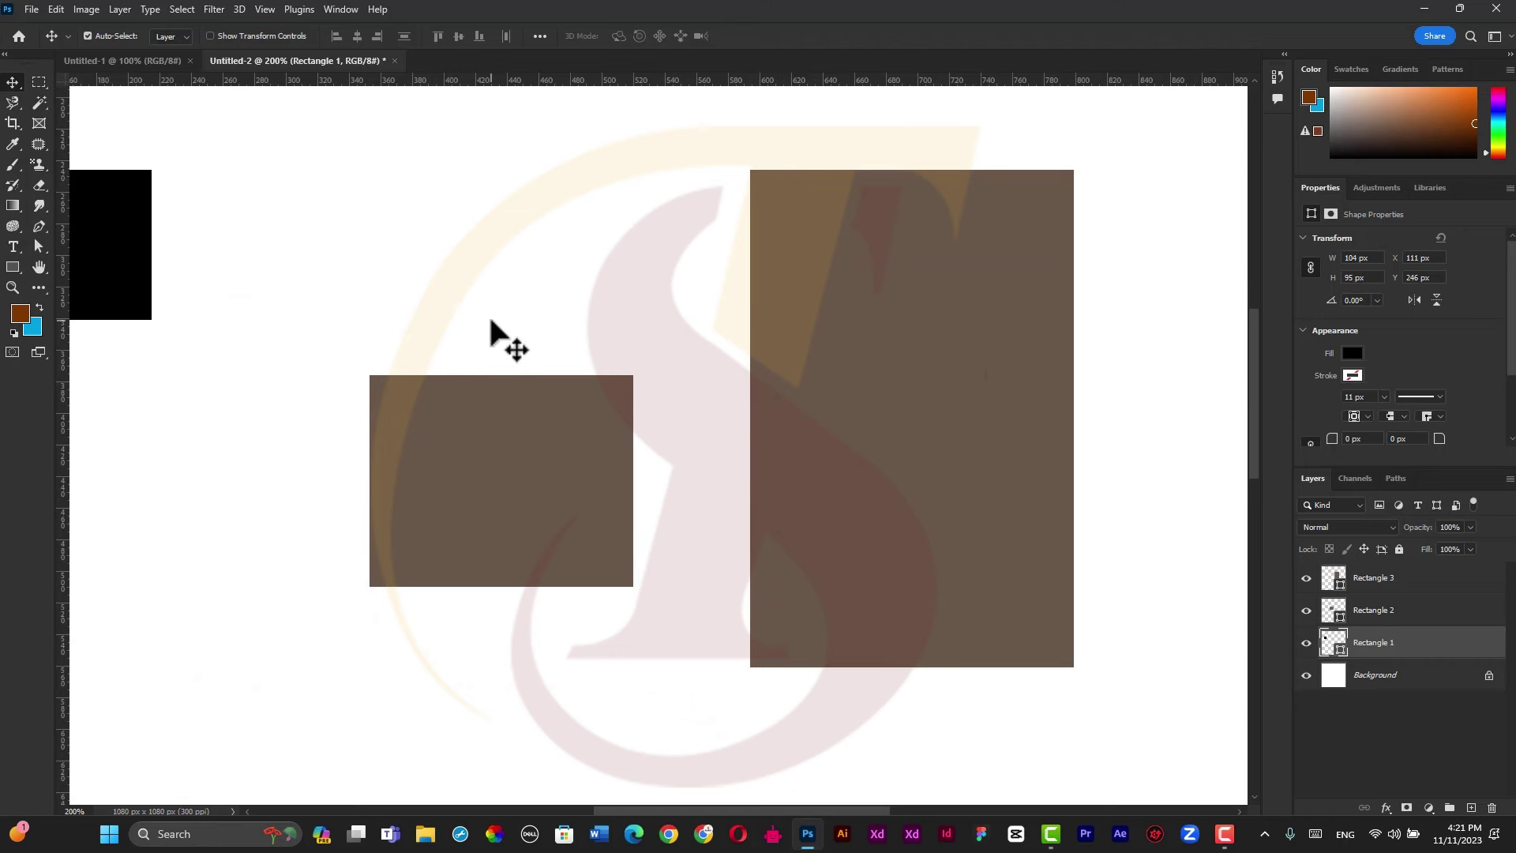
key("ctrl+0")
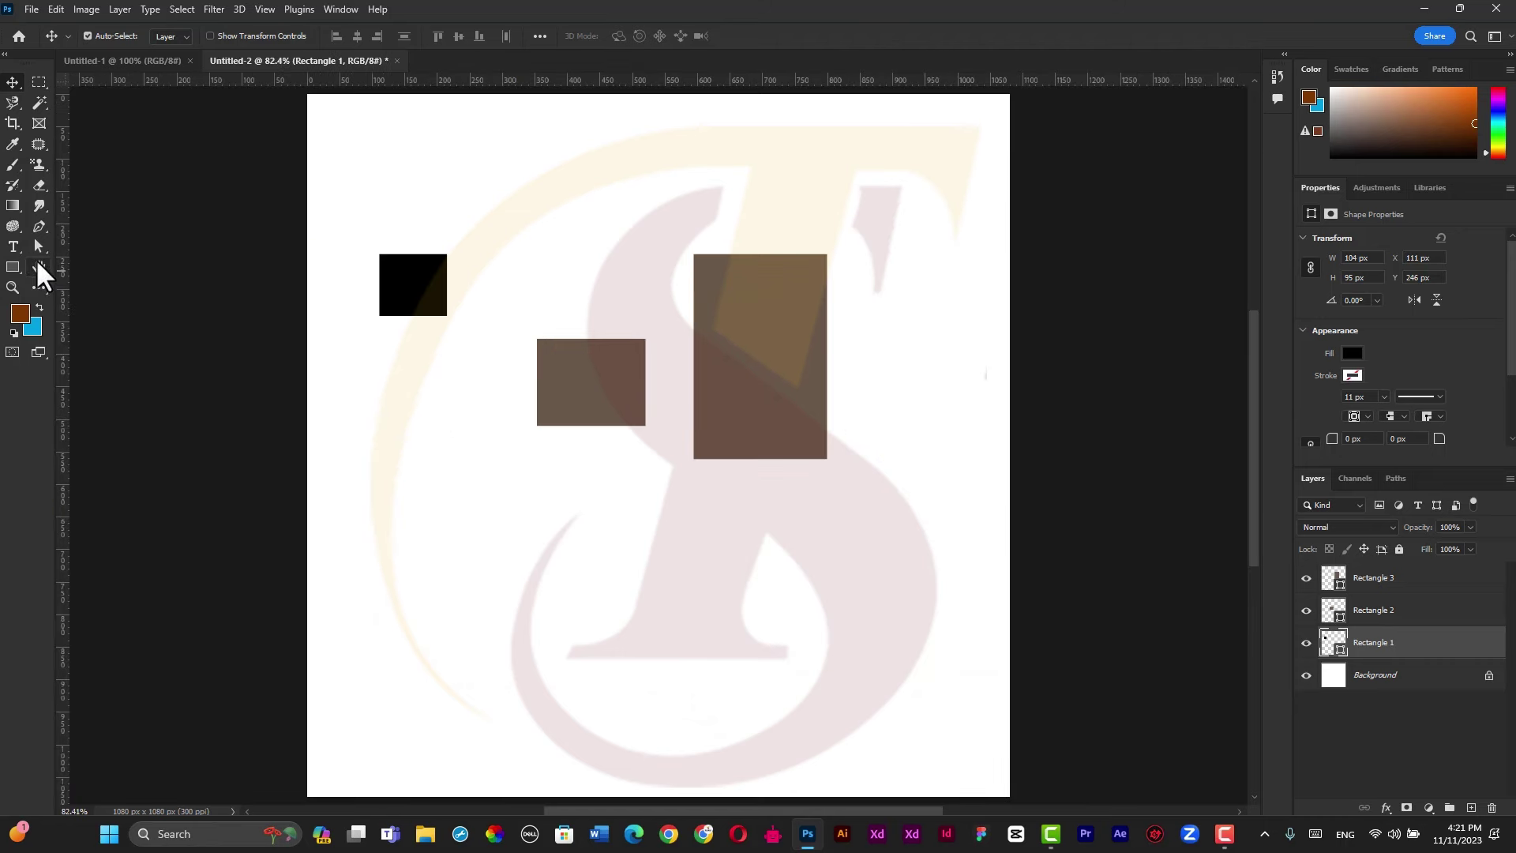
Rotate the canvas view by dragging, then try rotation angles 0, 45 and 160
left_click(38, 267)
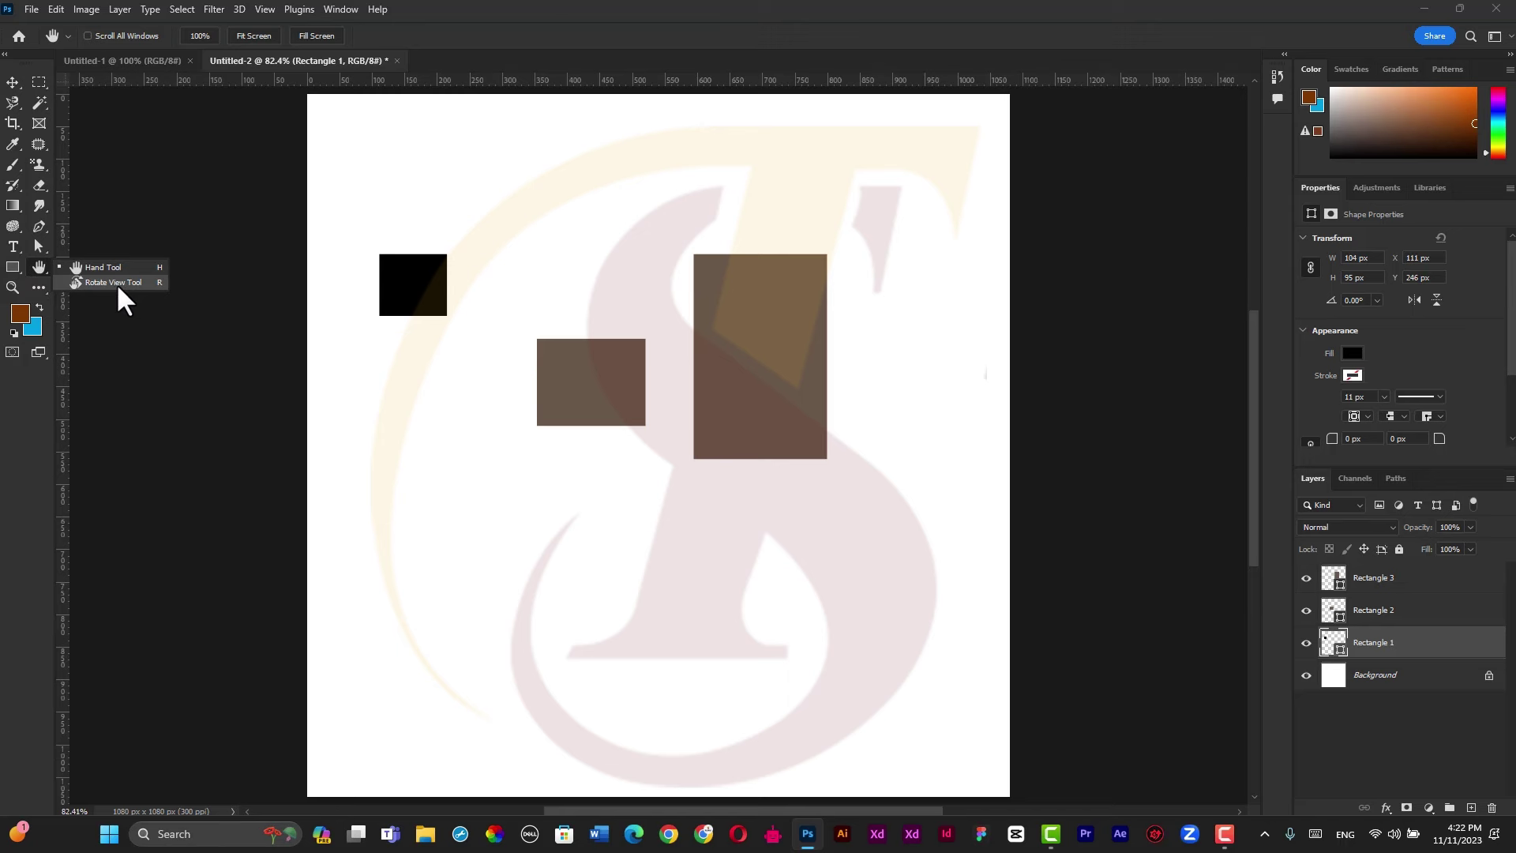
left_click(113, 282)
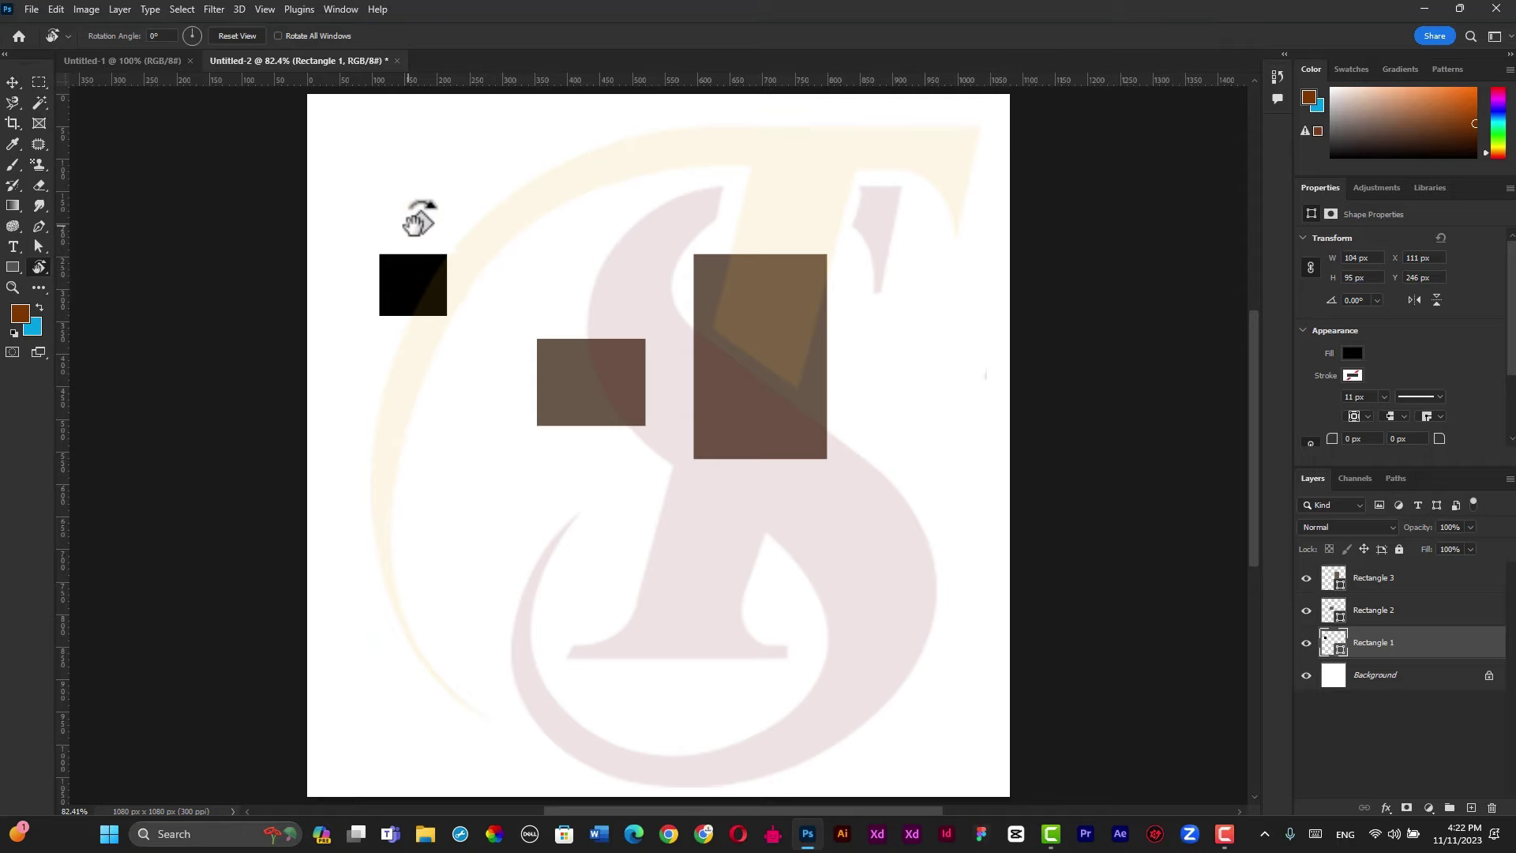
mouse_move(399, 214)
left_mouse_down()
mouse_move(417, 382)
mouse_move(390, 360)
left_mouse_up()
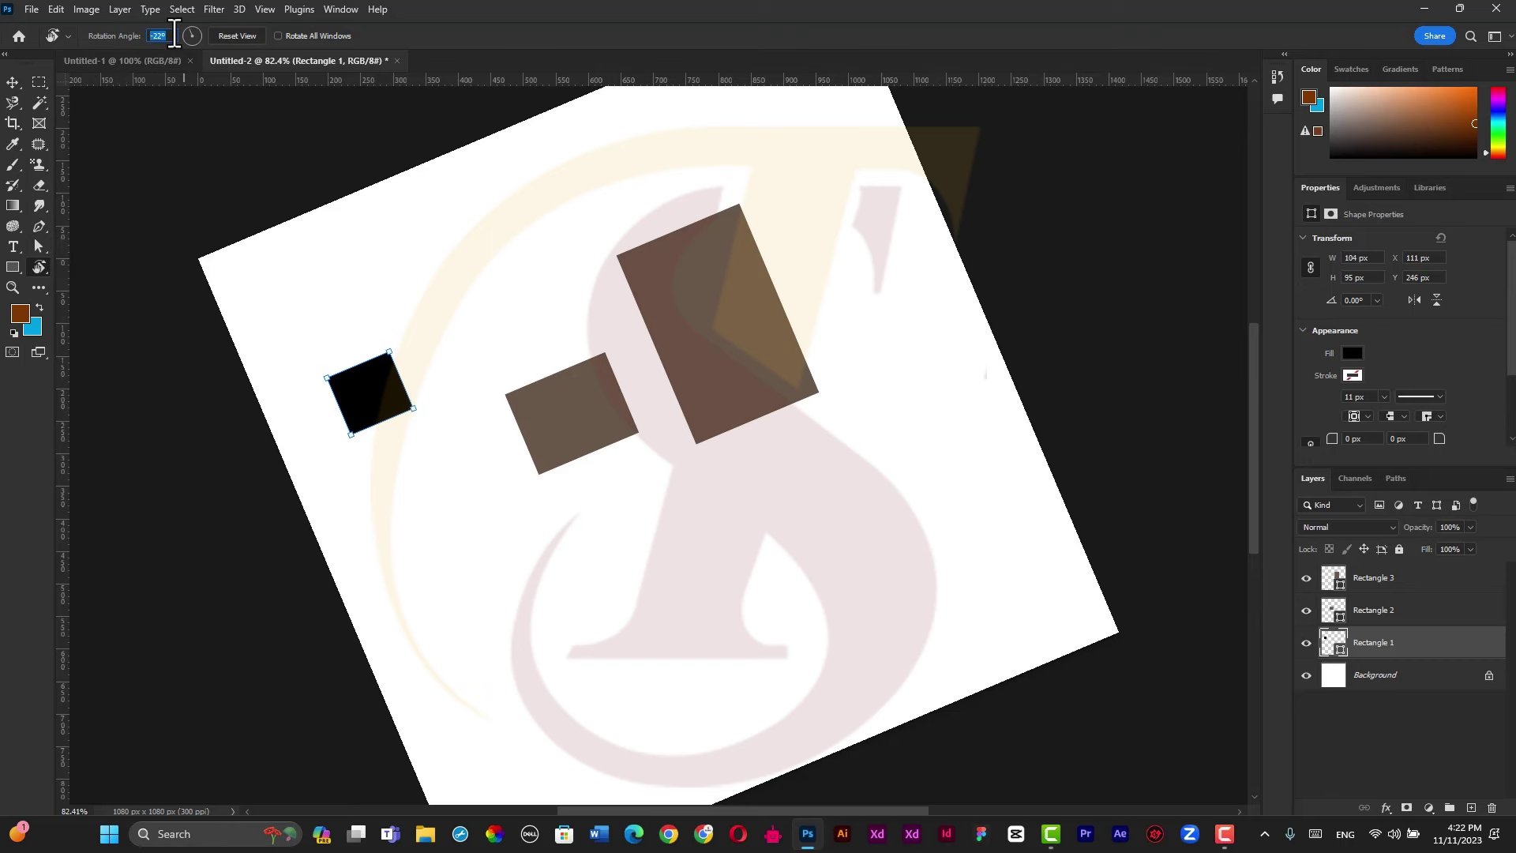
type("0")
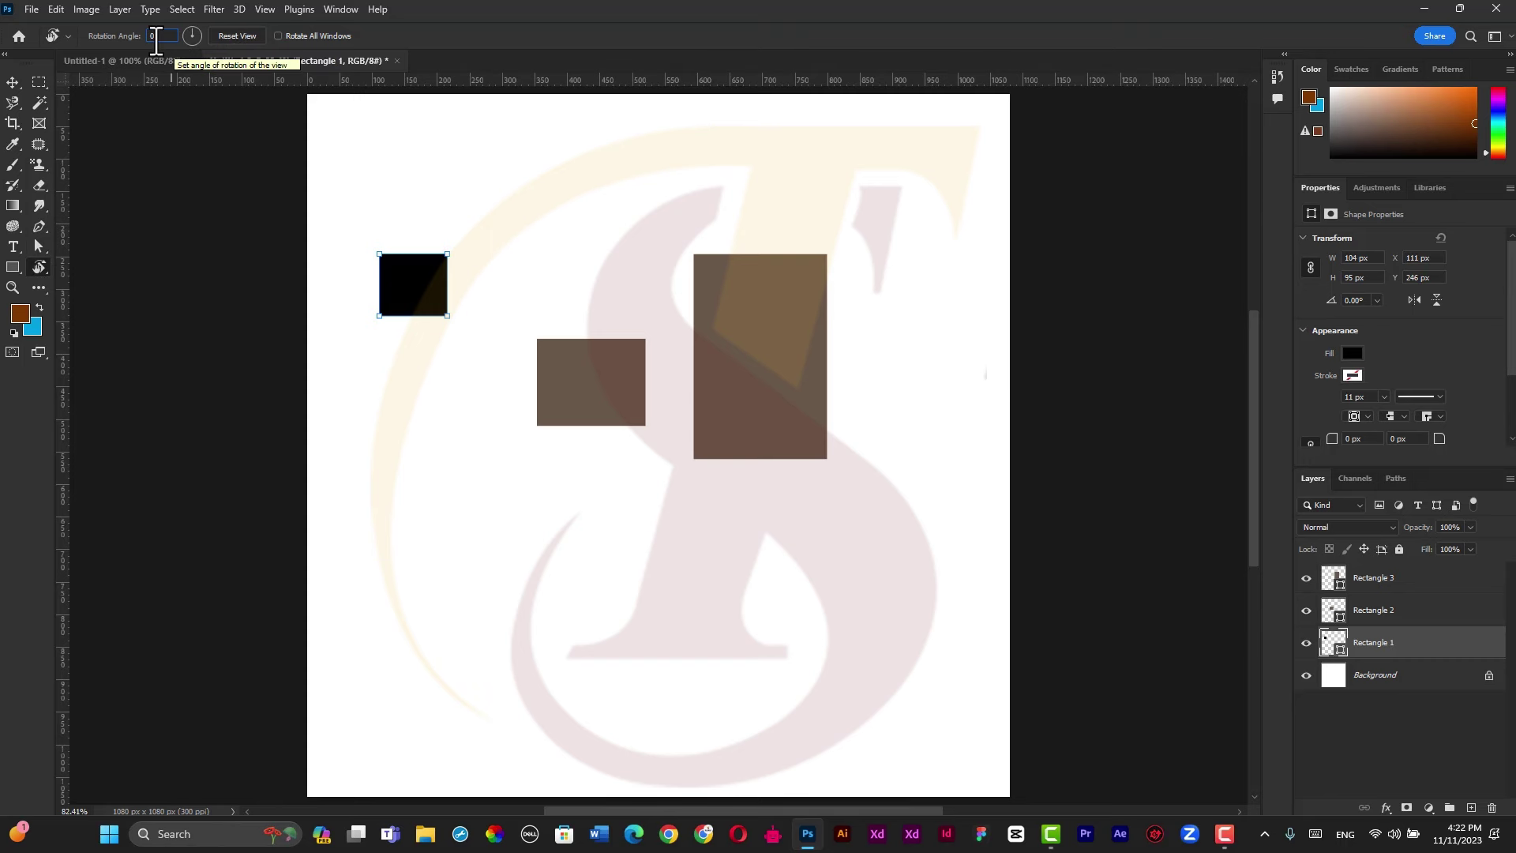
left_click(151, 36)
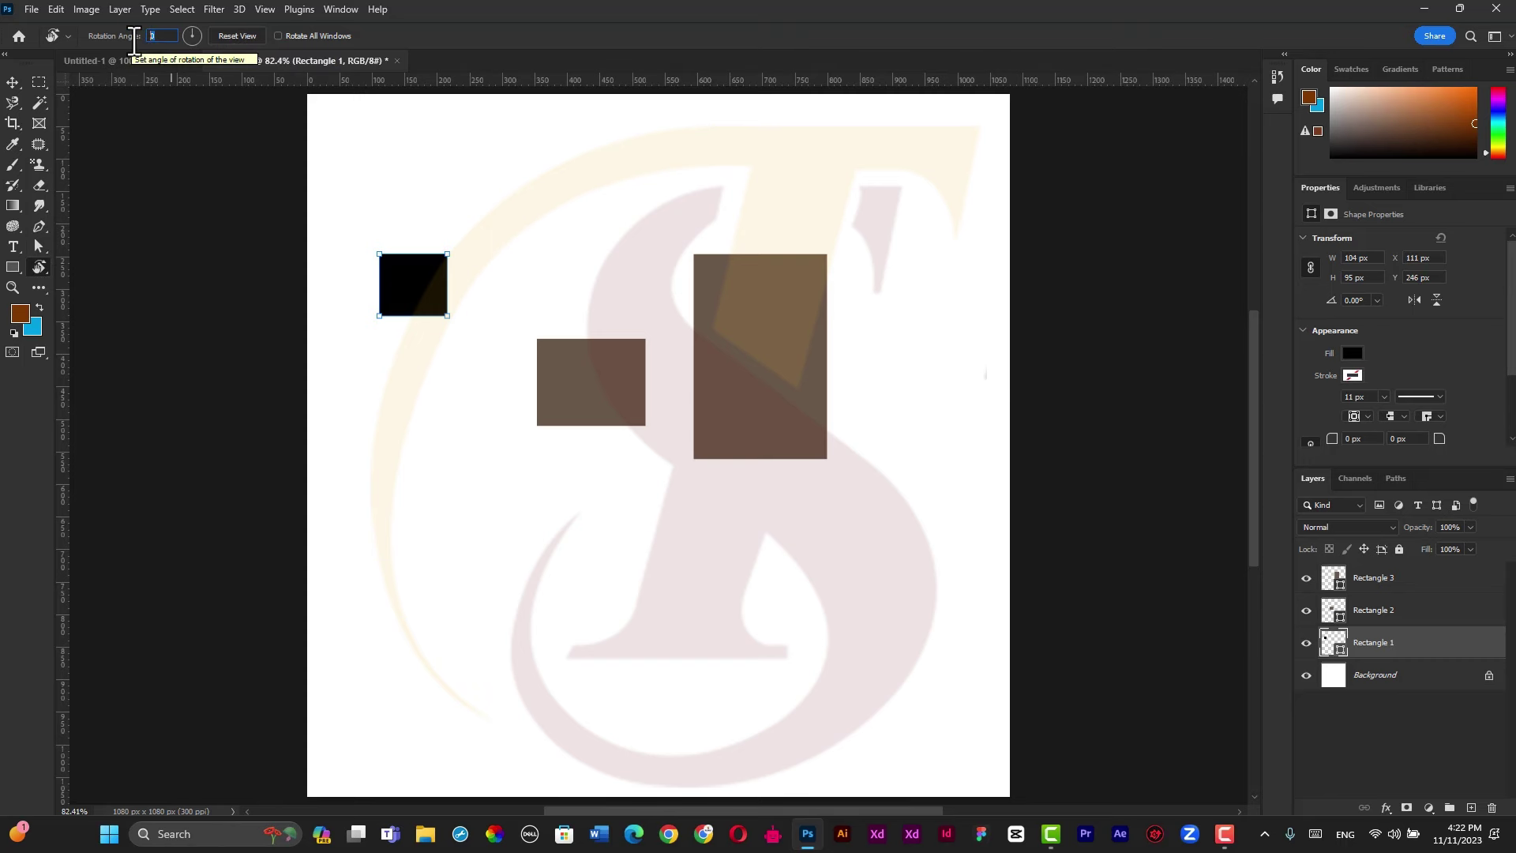
type("45")
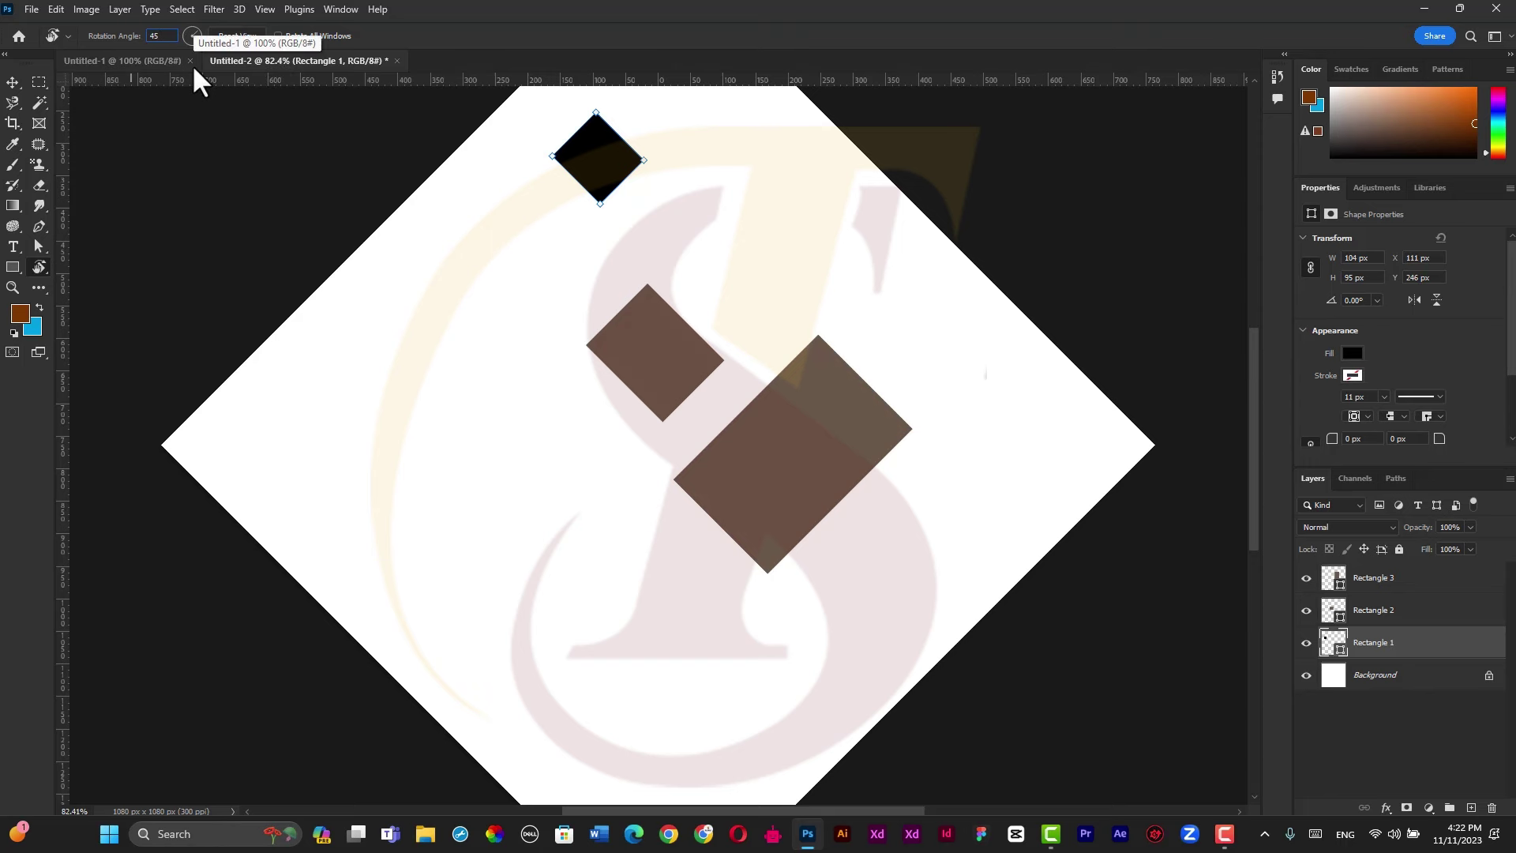
key("BackSpace")
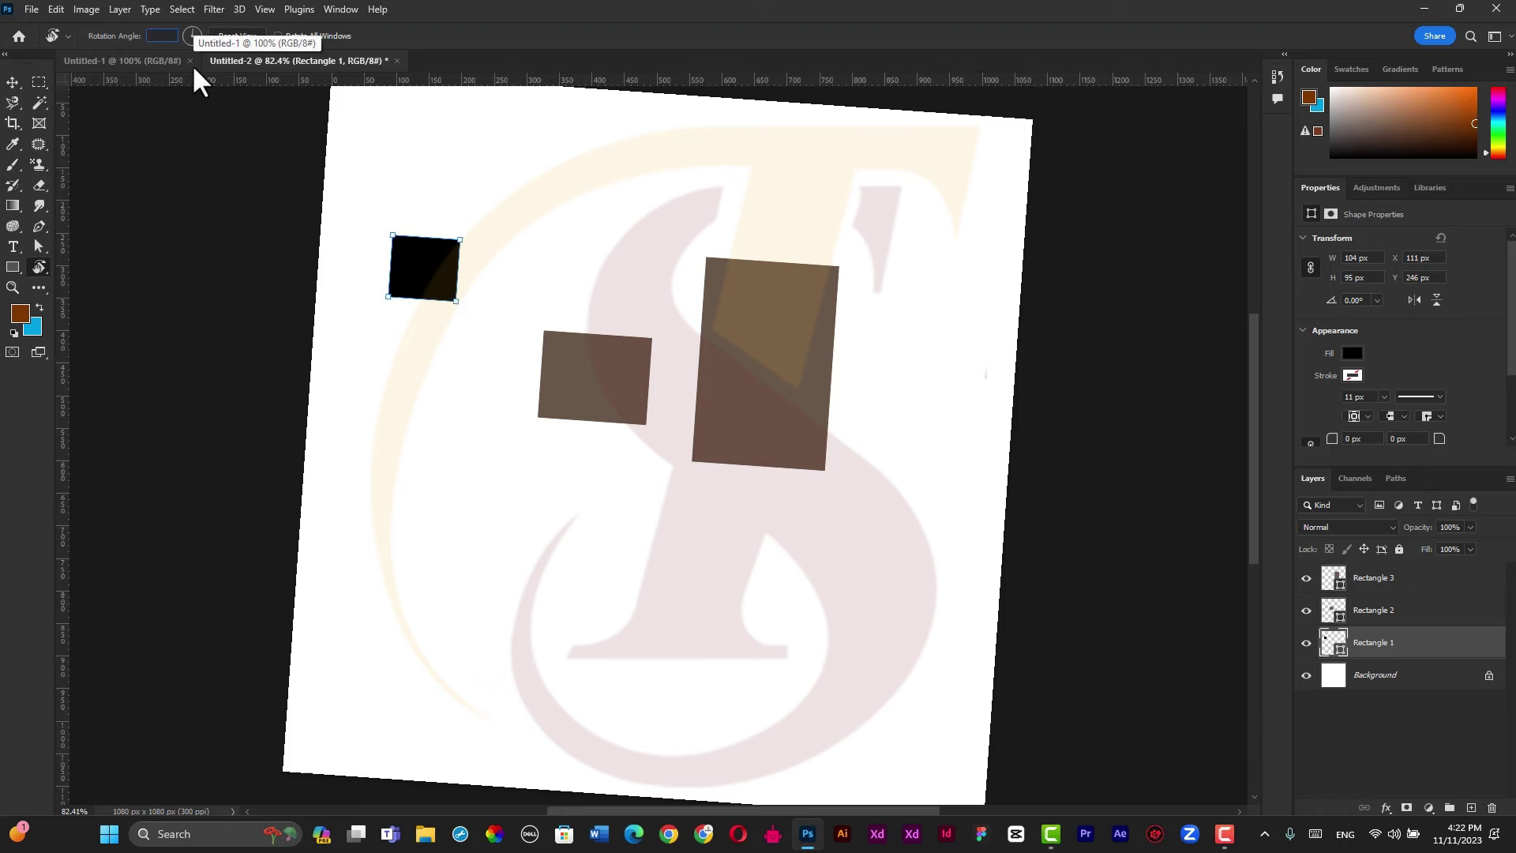
type("1")
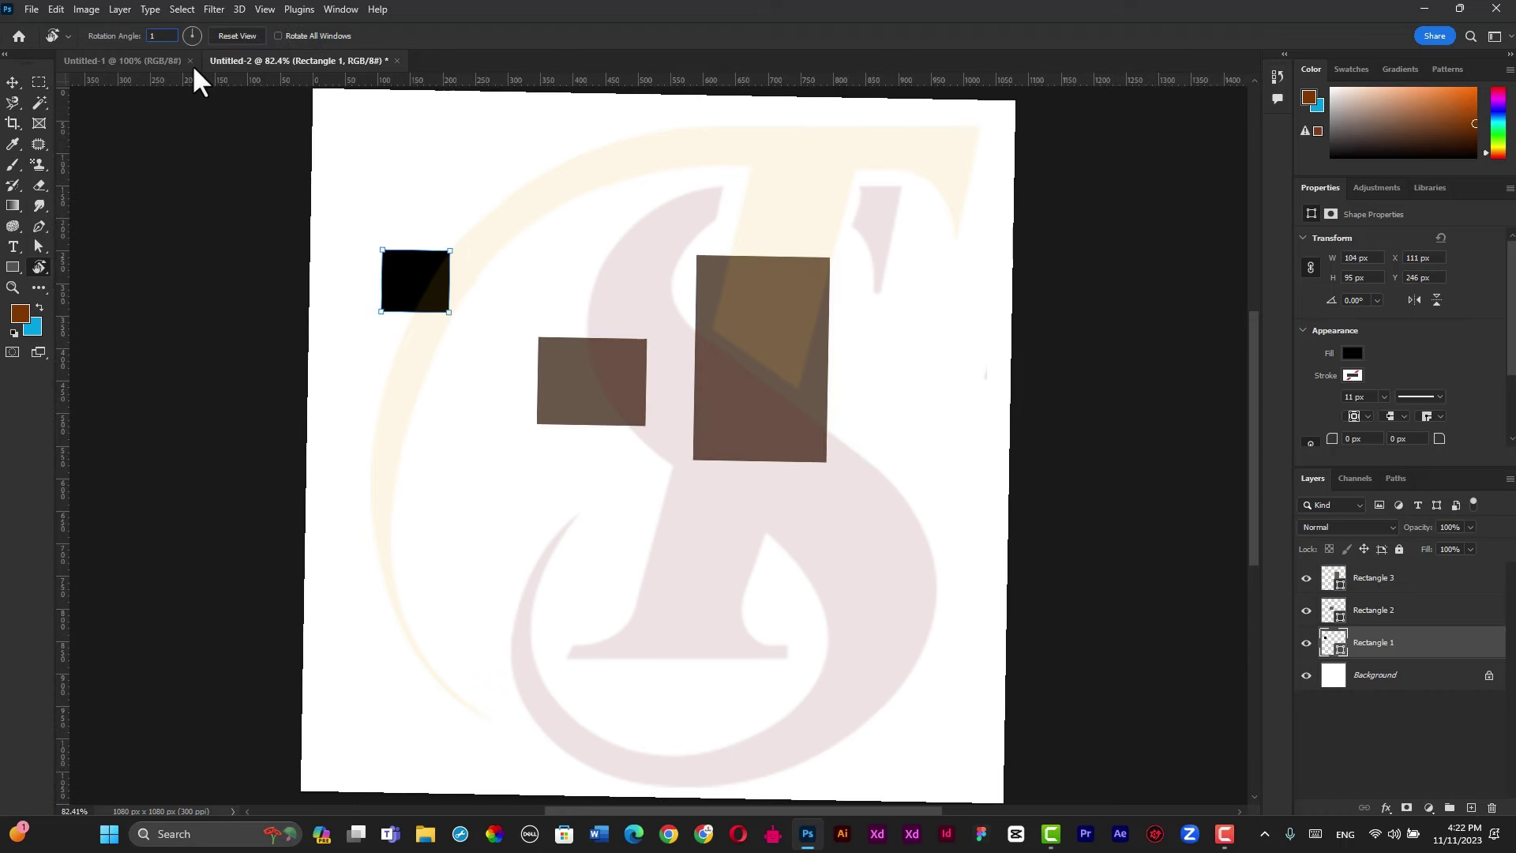
type("60")
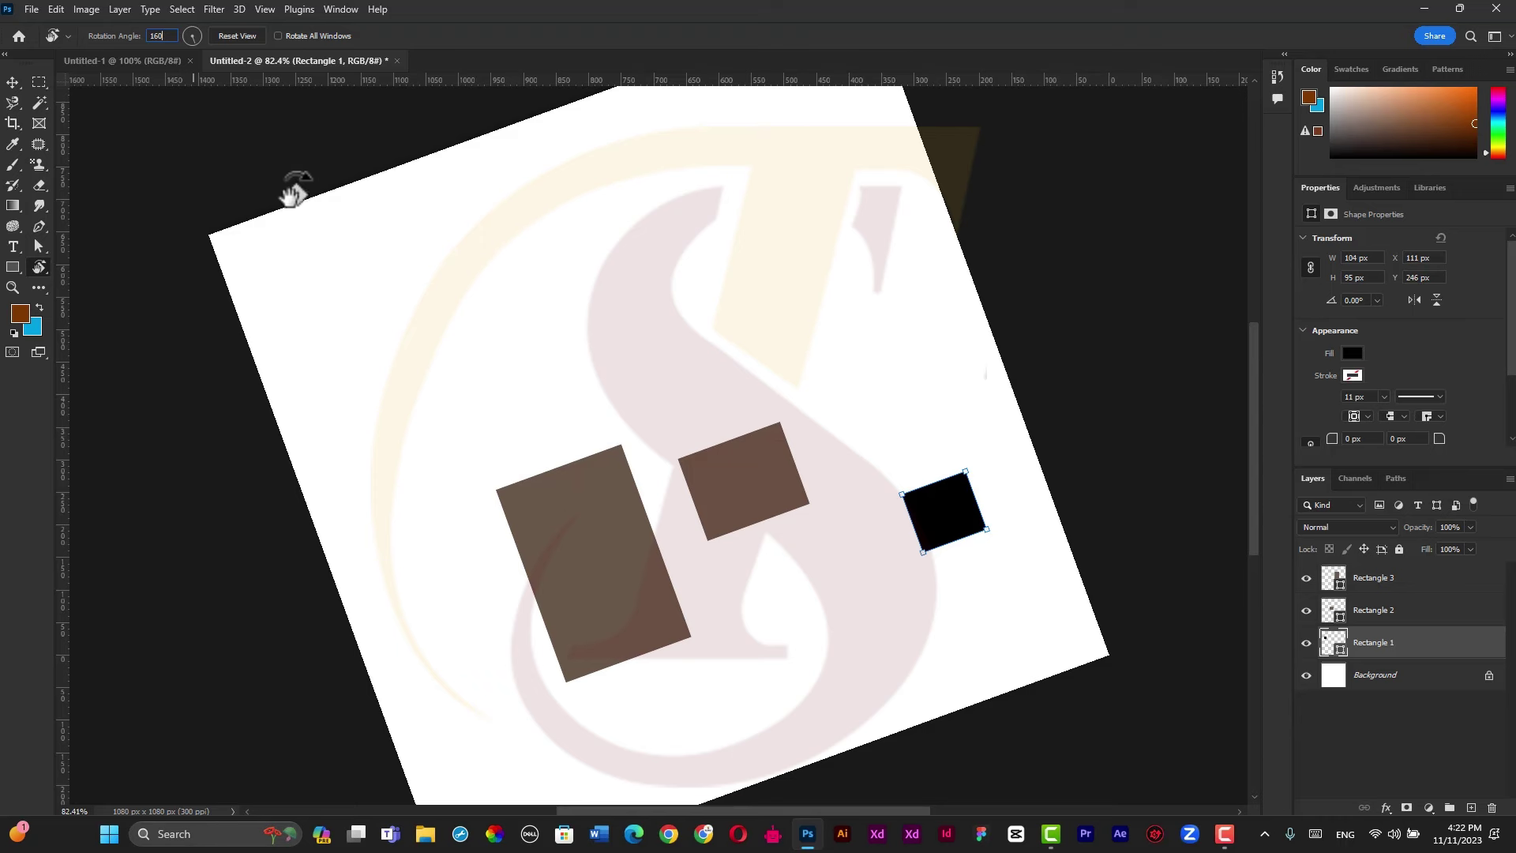
Reset the view rotation angle to 0, then drag to tilt it about 22 degrees
left_click(193, 37)
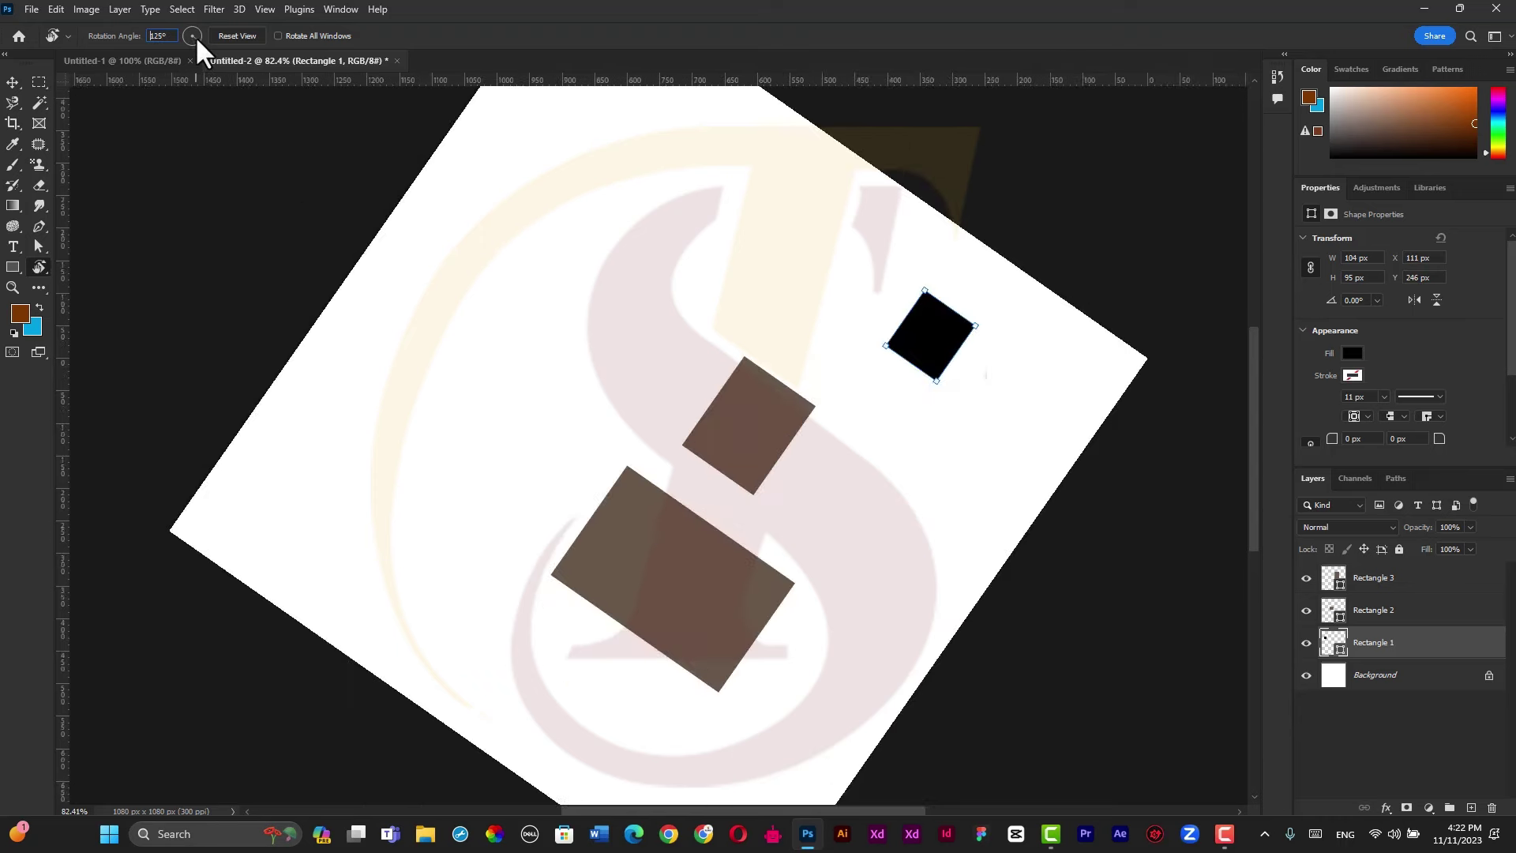
double_click(153, 36)
type("0")
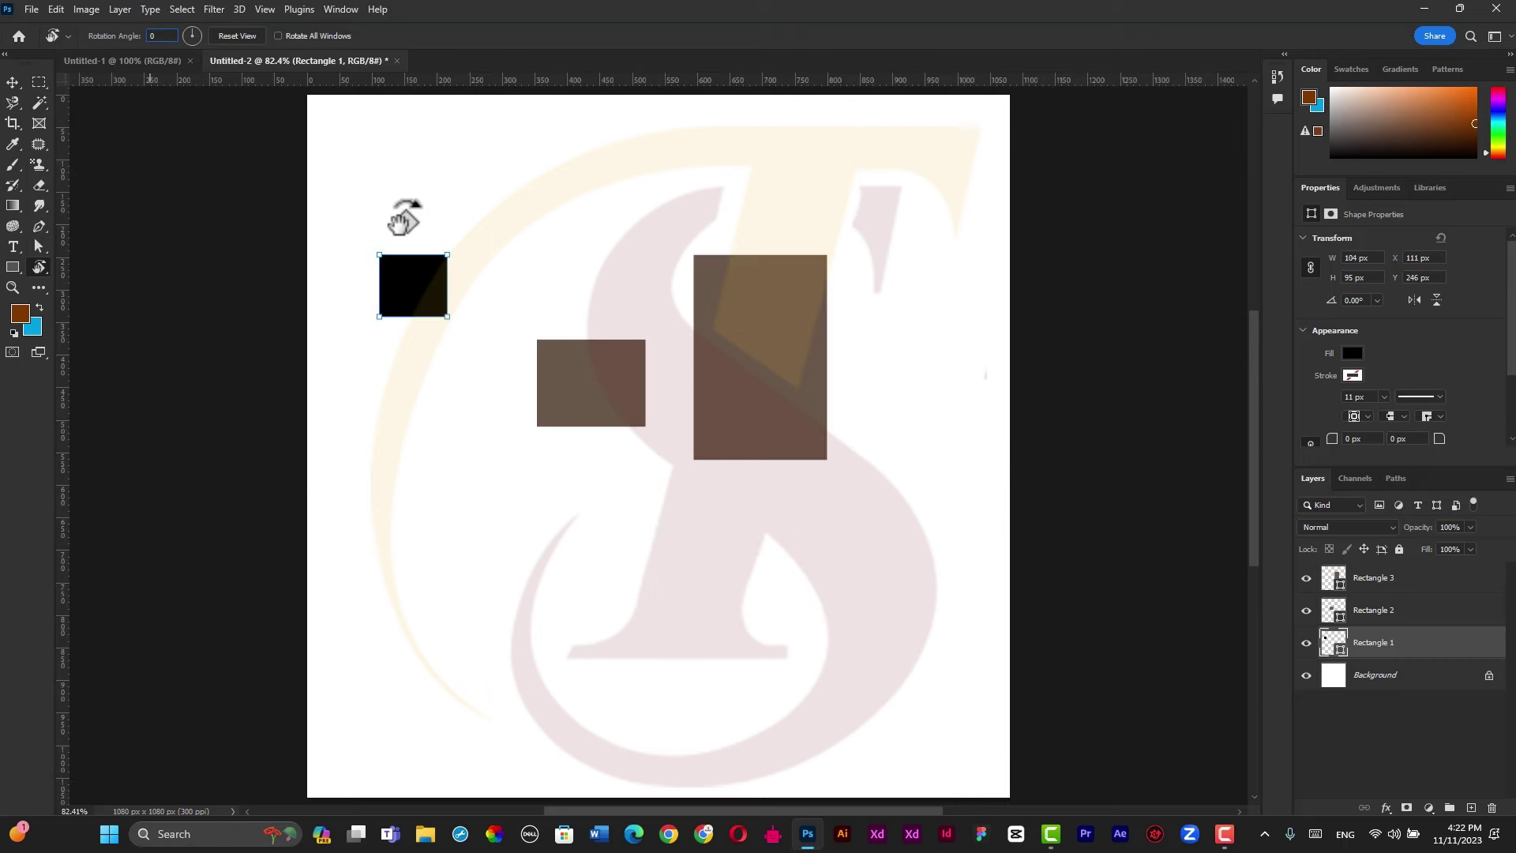
mouse_move(410, 212)
left_mouse_down()
mouse_move(574, 255)
mouse_move(400, 352)
mouse_move(575, 244)
mouse_move(485, 272)
left_mouse_up()
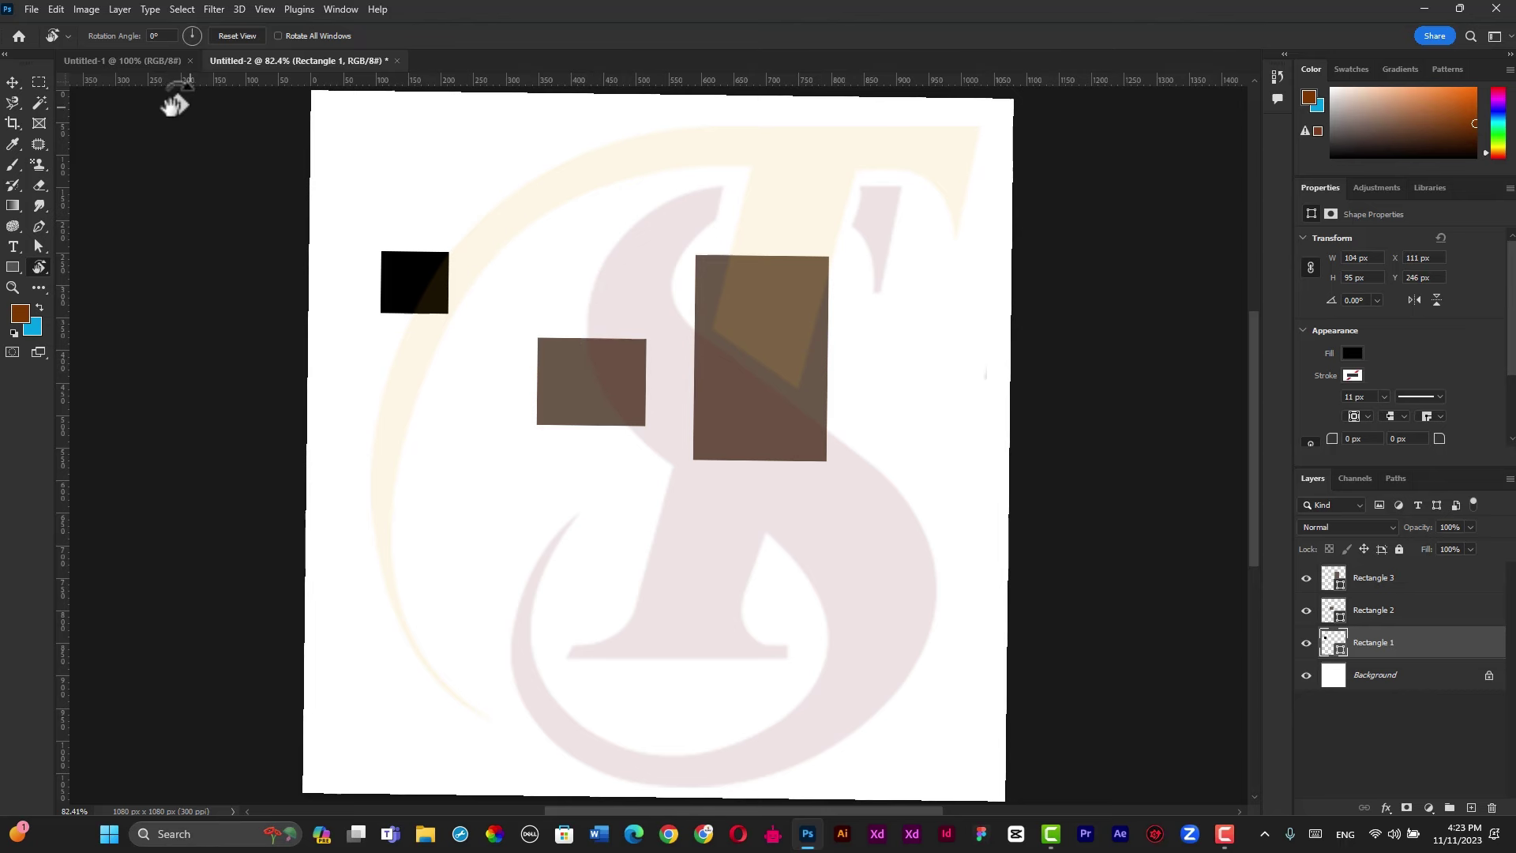
Select Rectangle 3 and rotate it with transform controls to a slight tilt, committing twice
left_click(13, 83)
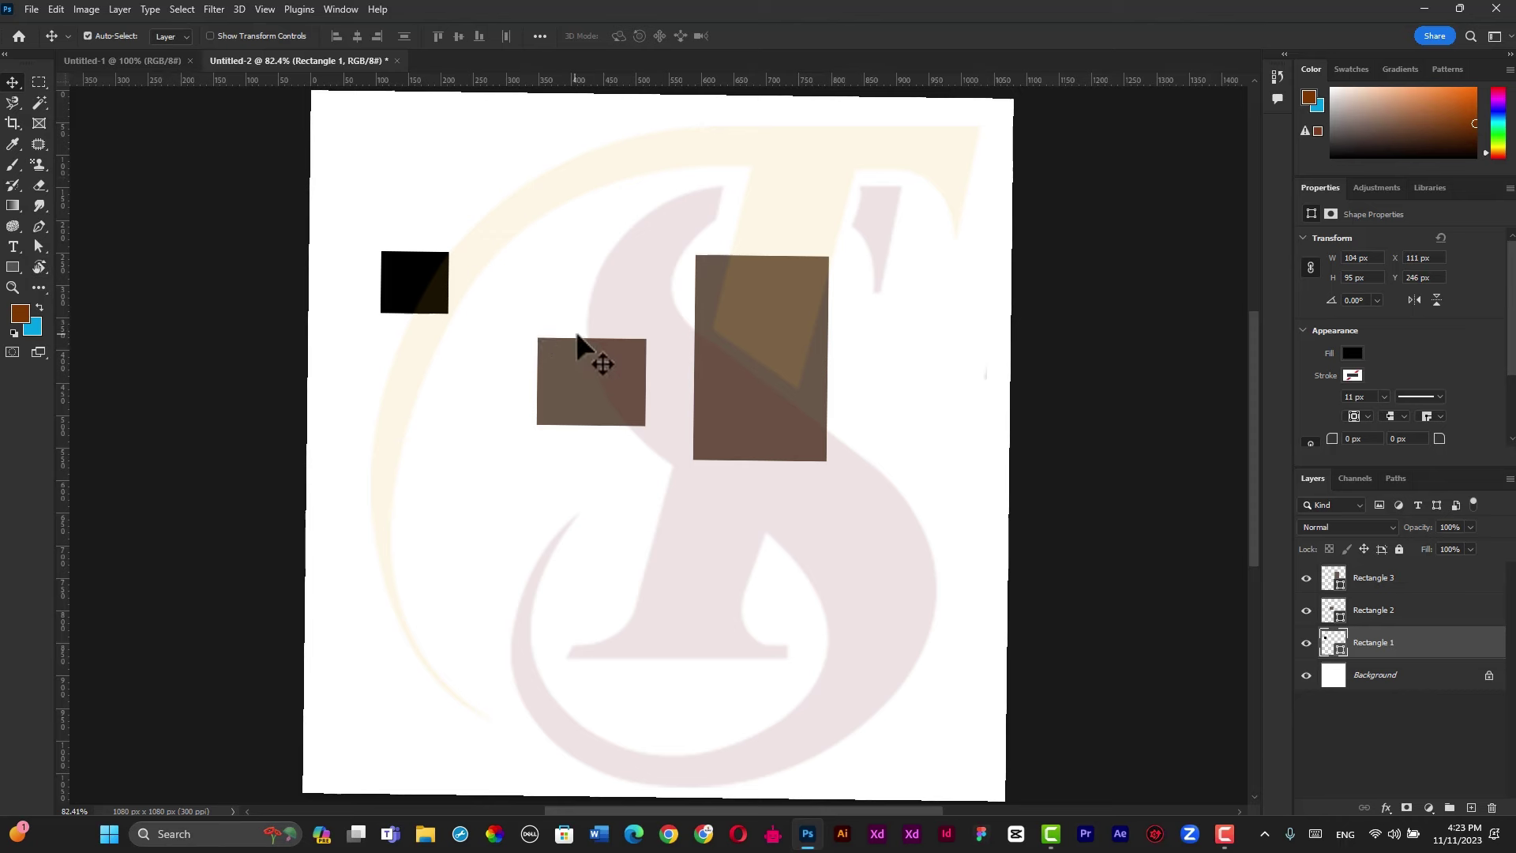
left_click(679, 336)
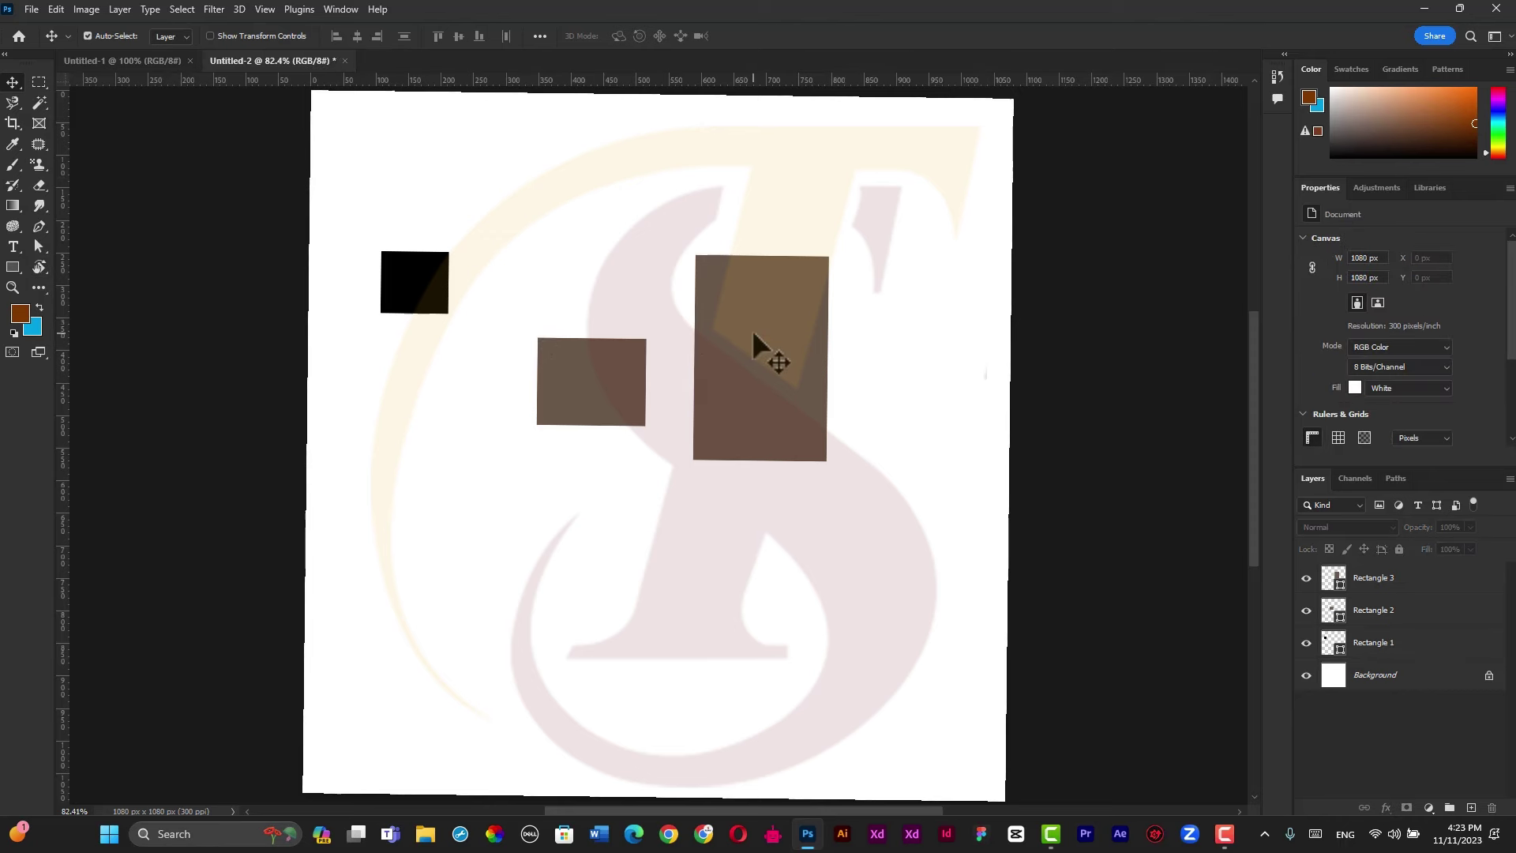
left_click(770, 354)
left_click(239, 35)
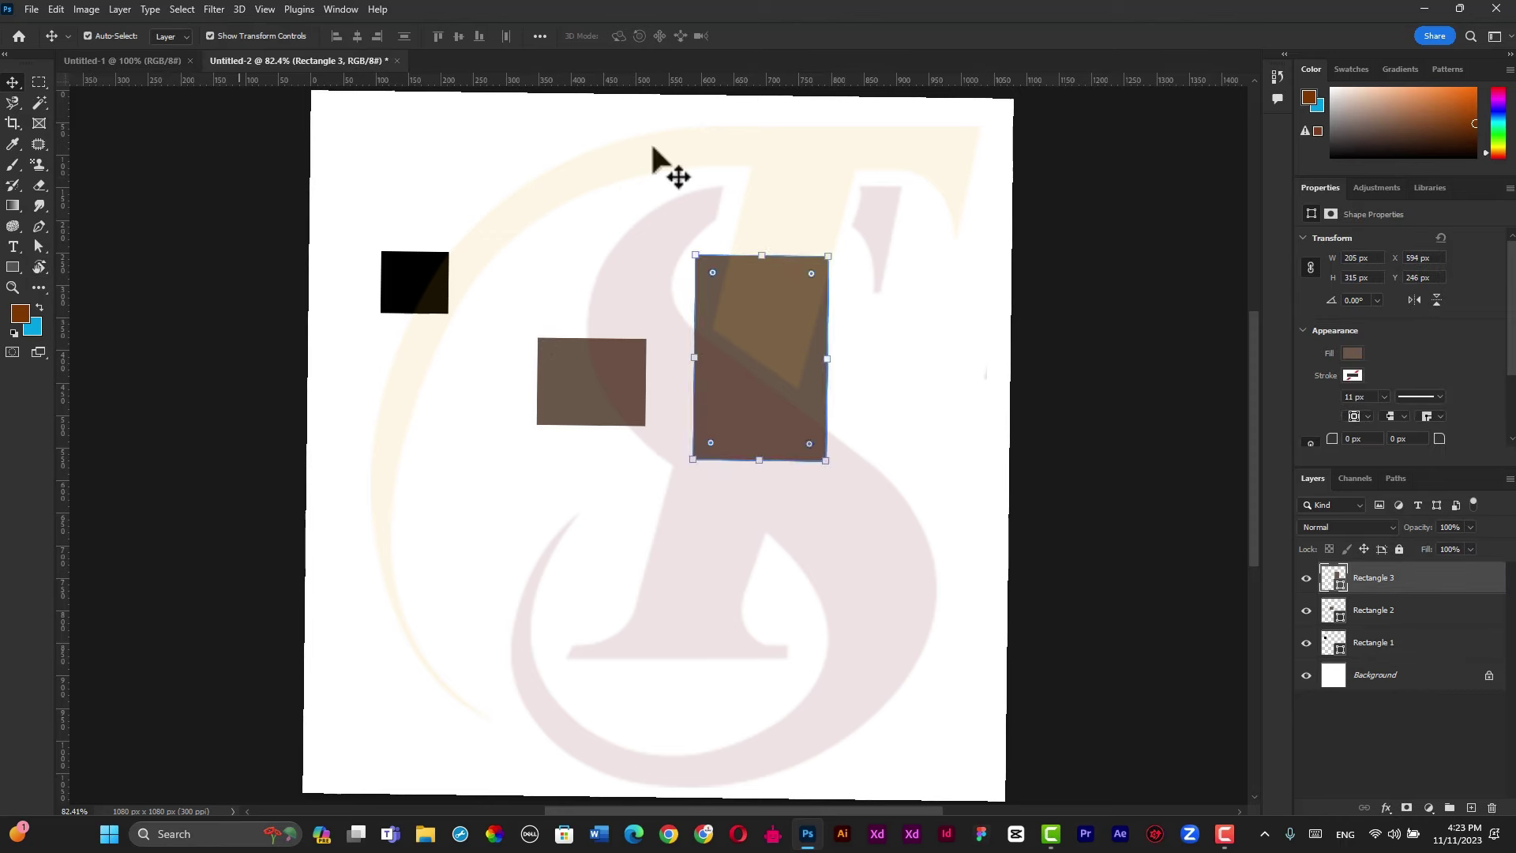
mouse_move(838, 247)
left_mouse_down()
mouse_move(678, 490)
mouse_move(874, 298)
mouse_move(507, 400)
mouse_move(972, 440)
mouse_move(837, 286)
mouse_move(876, 305)
mouse_move(627, 292)
mouse_move(845, 399)
mouse_move(519, 423)
mouse_move(893, 210)
mouse_move(596, 325)
mouse_move(901, 342)
mouse_move(603, 253)
mouse_move(884, 430)
mouse_move(742, 369)
left_mouse_up()
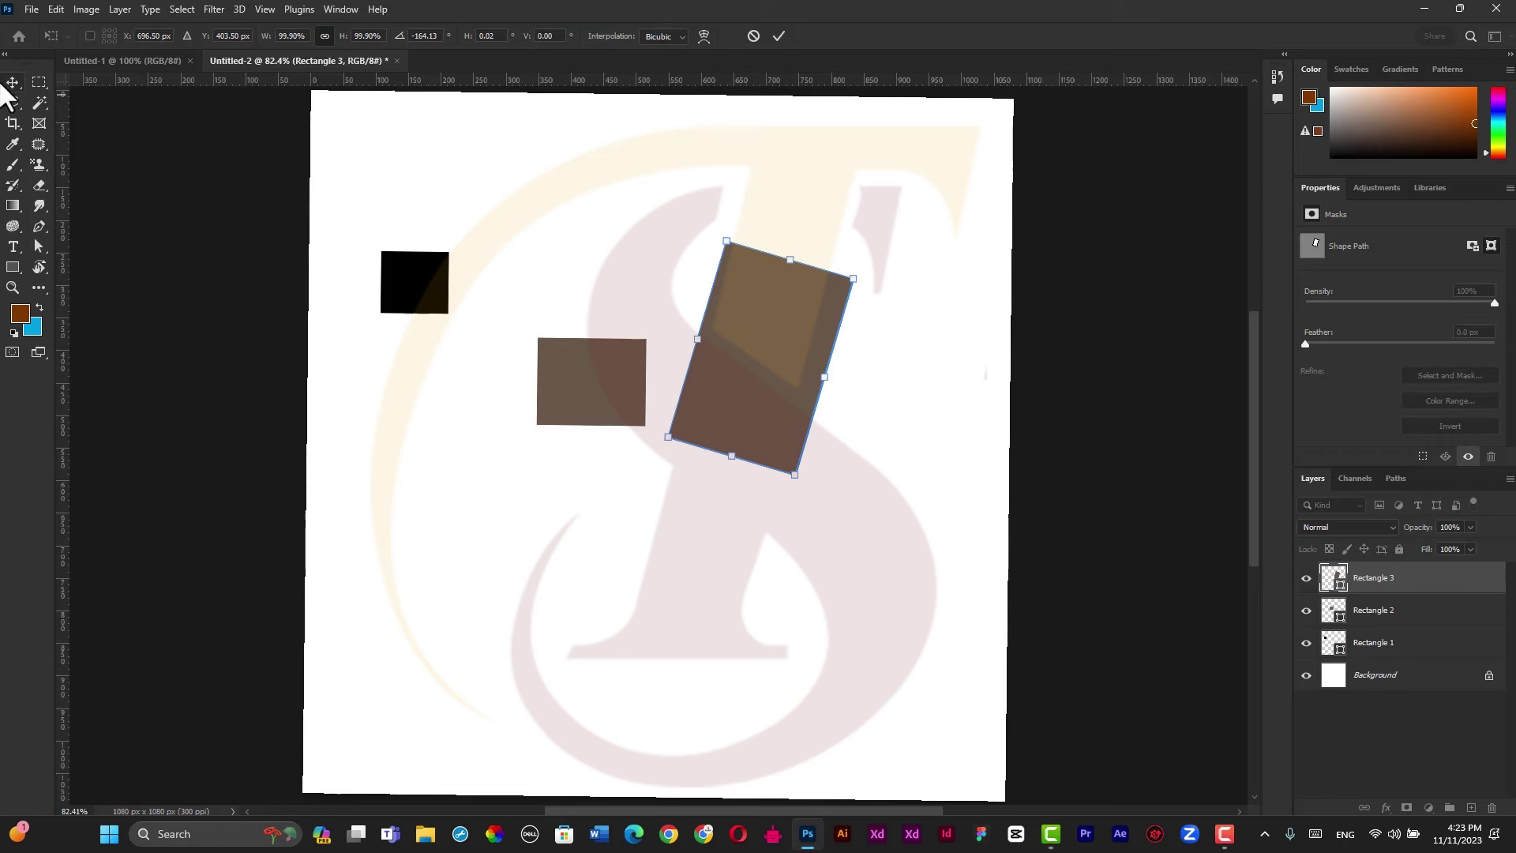
key("Return")
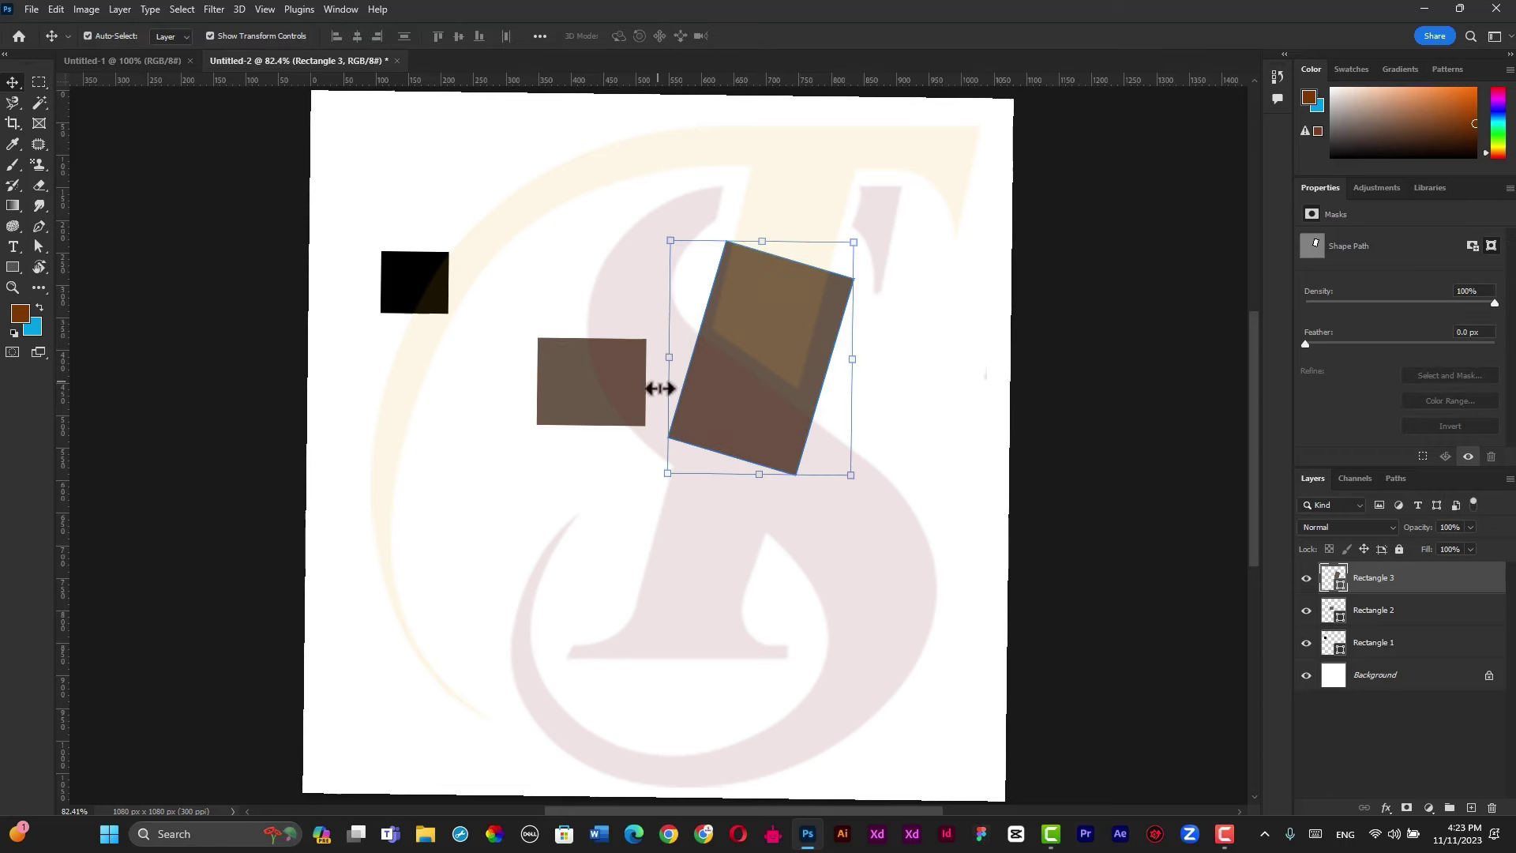
mouse_move(652, 481)
left_mouse_down()
mouse_move(873, 467)
mouse_move(603, 321)
mouse_move(694, 230)
mouse_move(771, 485)
mouse_move(687, 351)
mouse_move(790, 418)
mouse_move(750, 447)
mouse_move(695, 447)
mouse_move(845, 407)
mouse_move(567, 338)
mouse_move(778, 396)
mouse_move(689, 414)
mouse_move(714, 426)
left_mouse_up()
key("Return")
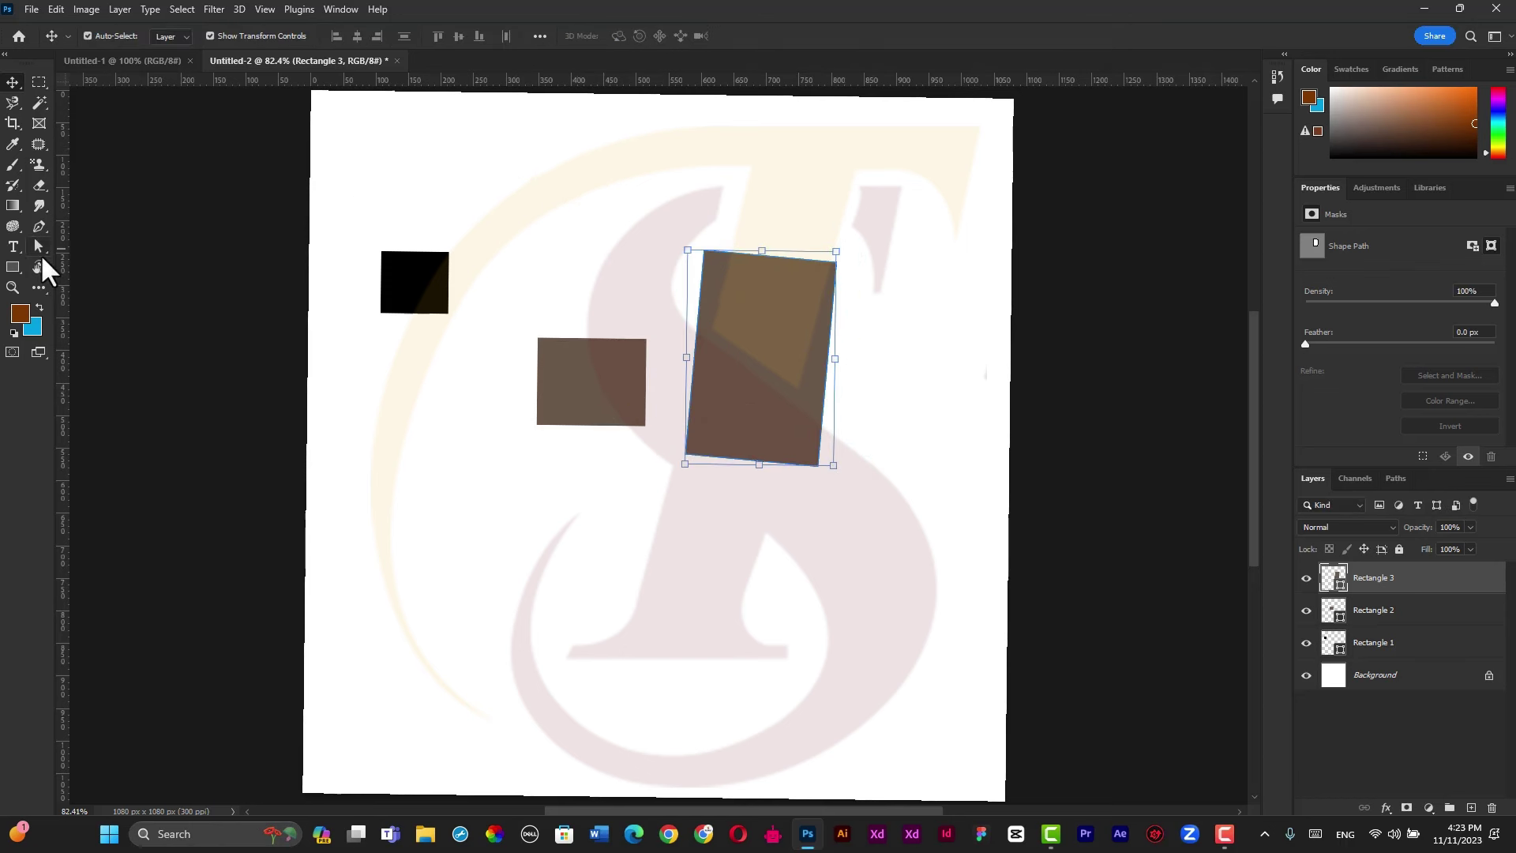
left_click(39, 269)
left_click(98, 281)
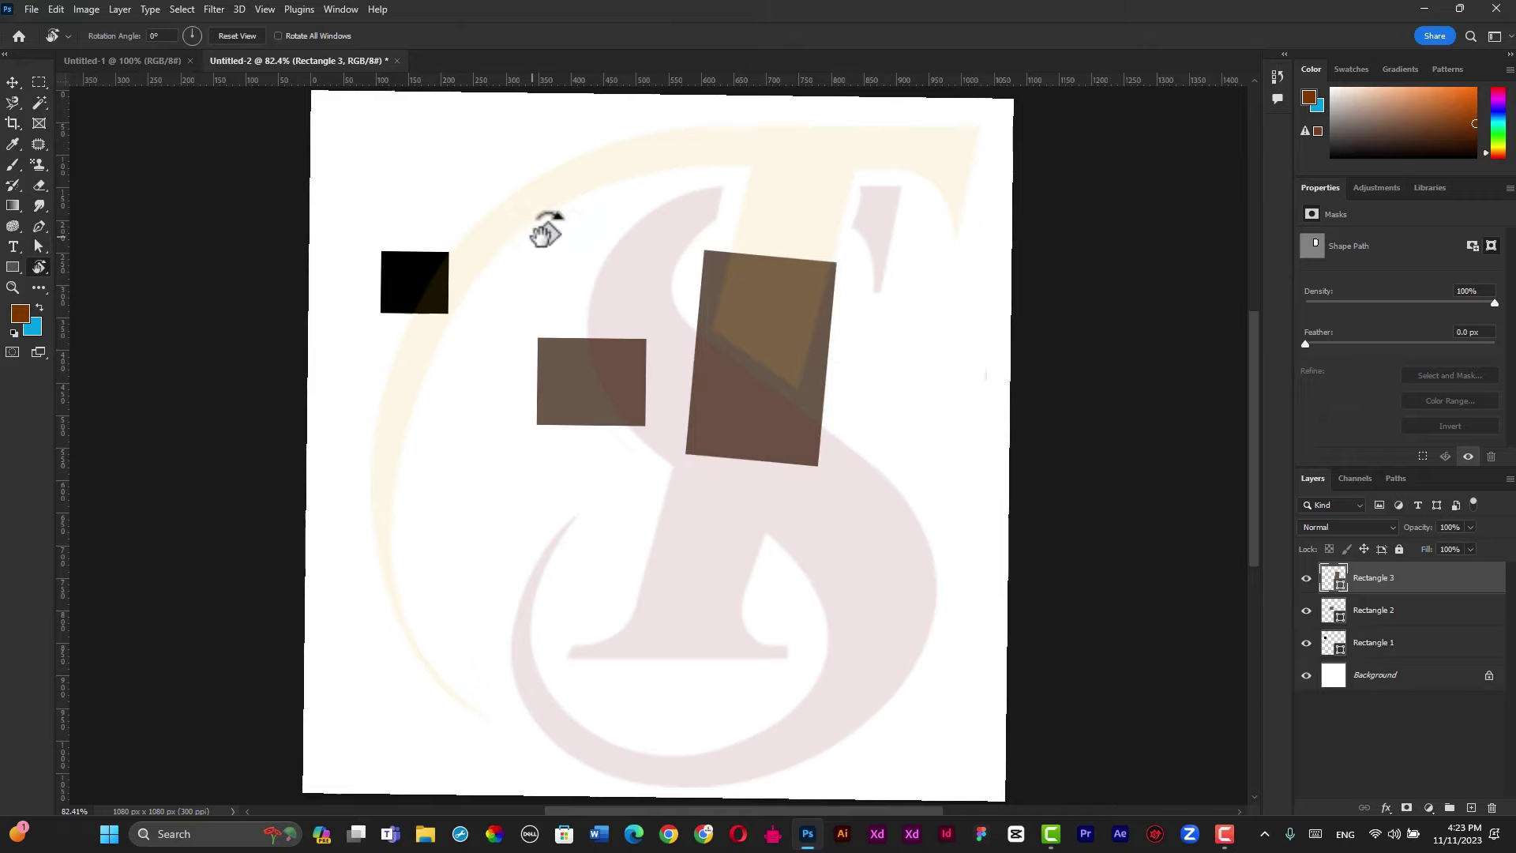
mouse_move(542, 210)
left_mouse_down()
mouse_move(500, 252)
mouse_move(503, 275)
mouse_move(501, 230)
mouse_move(540, 228)
left_mouse_up()
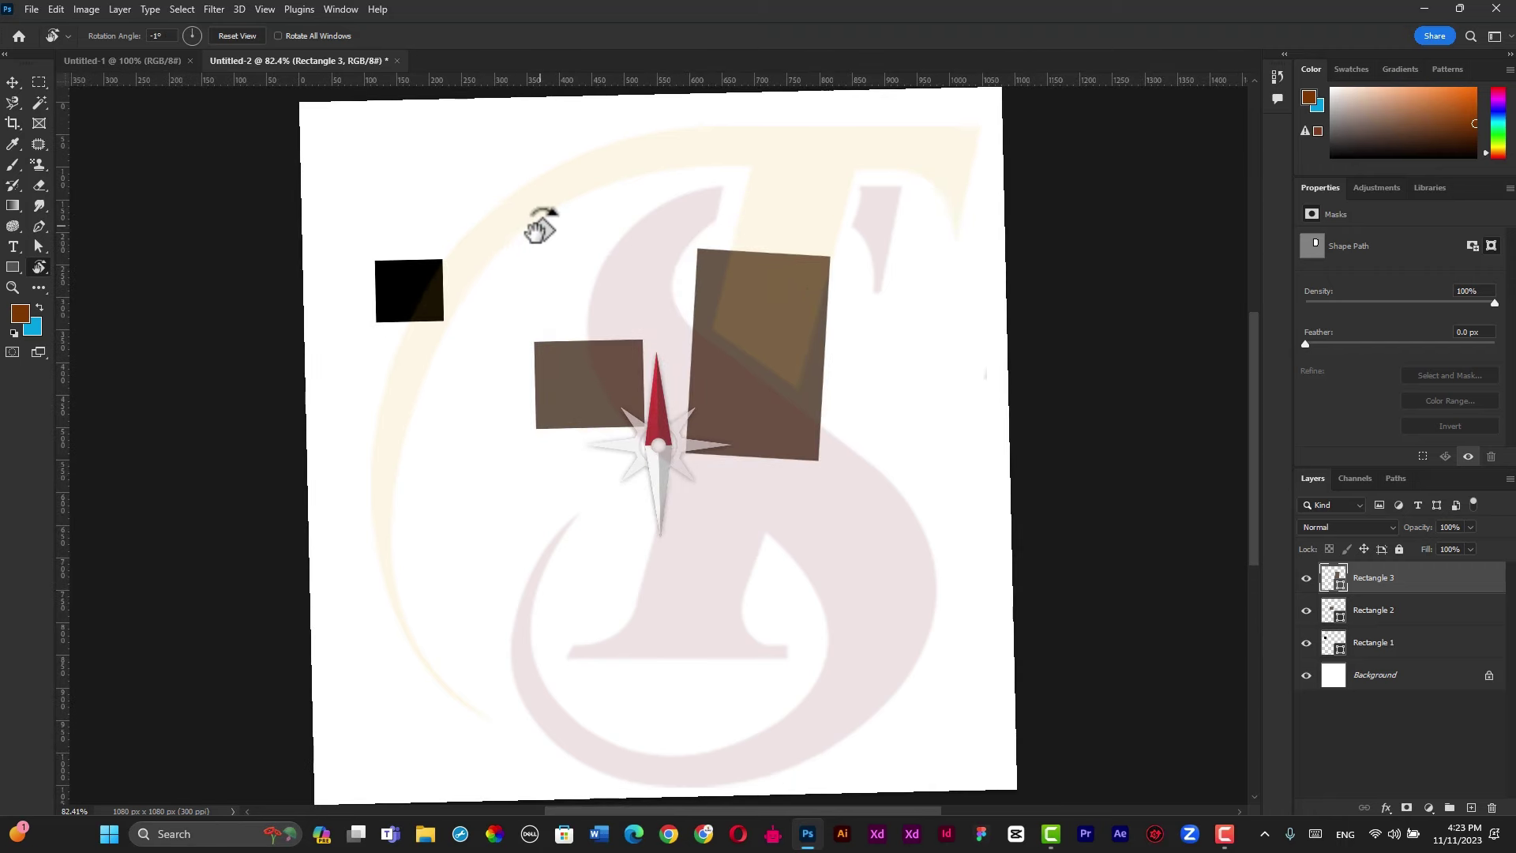
left_click_drag(540, 229, 490, 220)
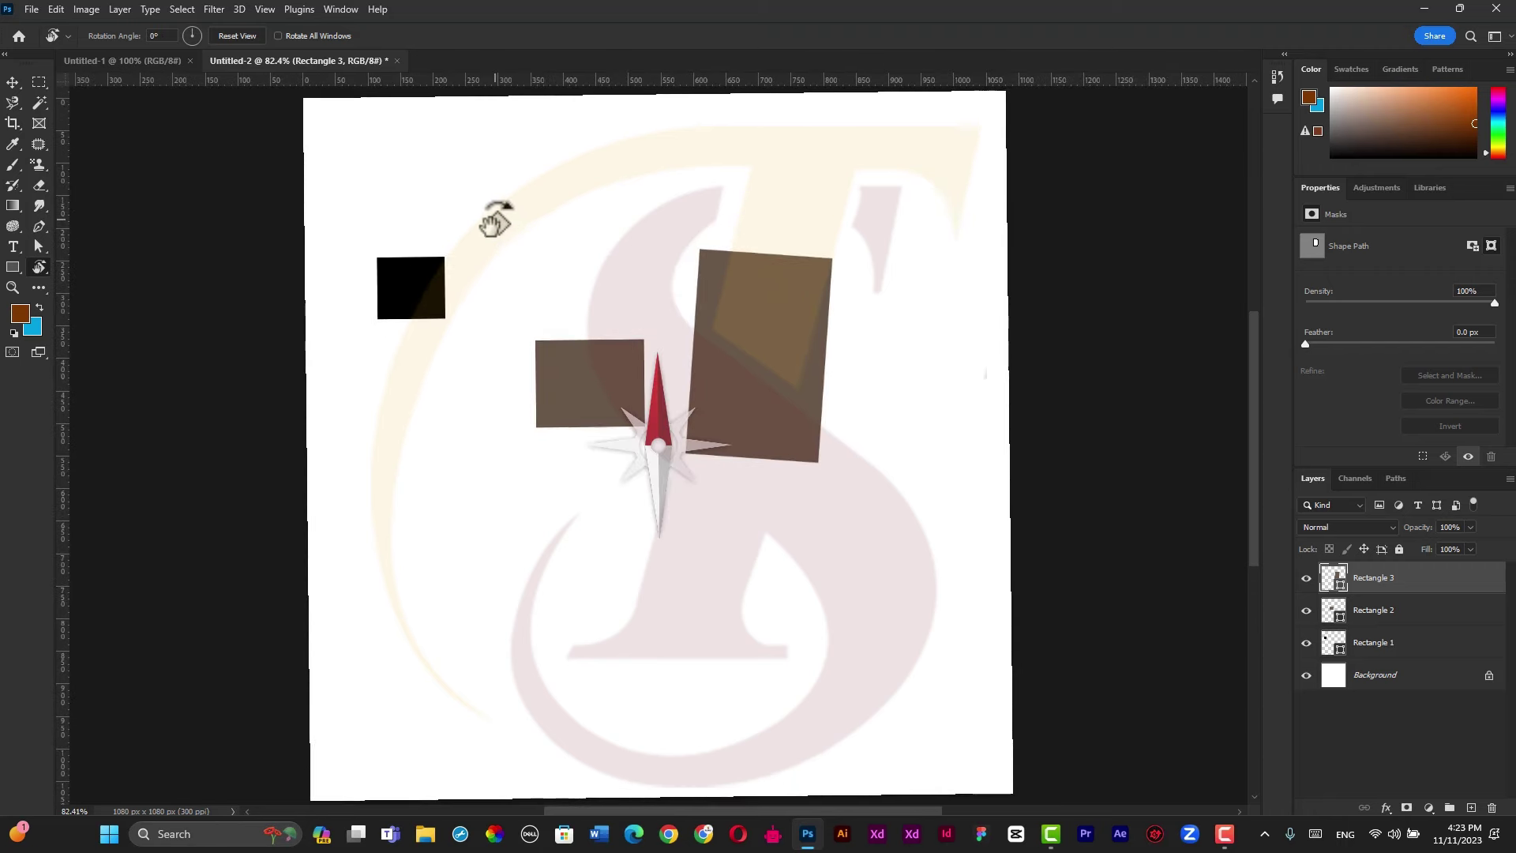
left_click(12, 82)
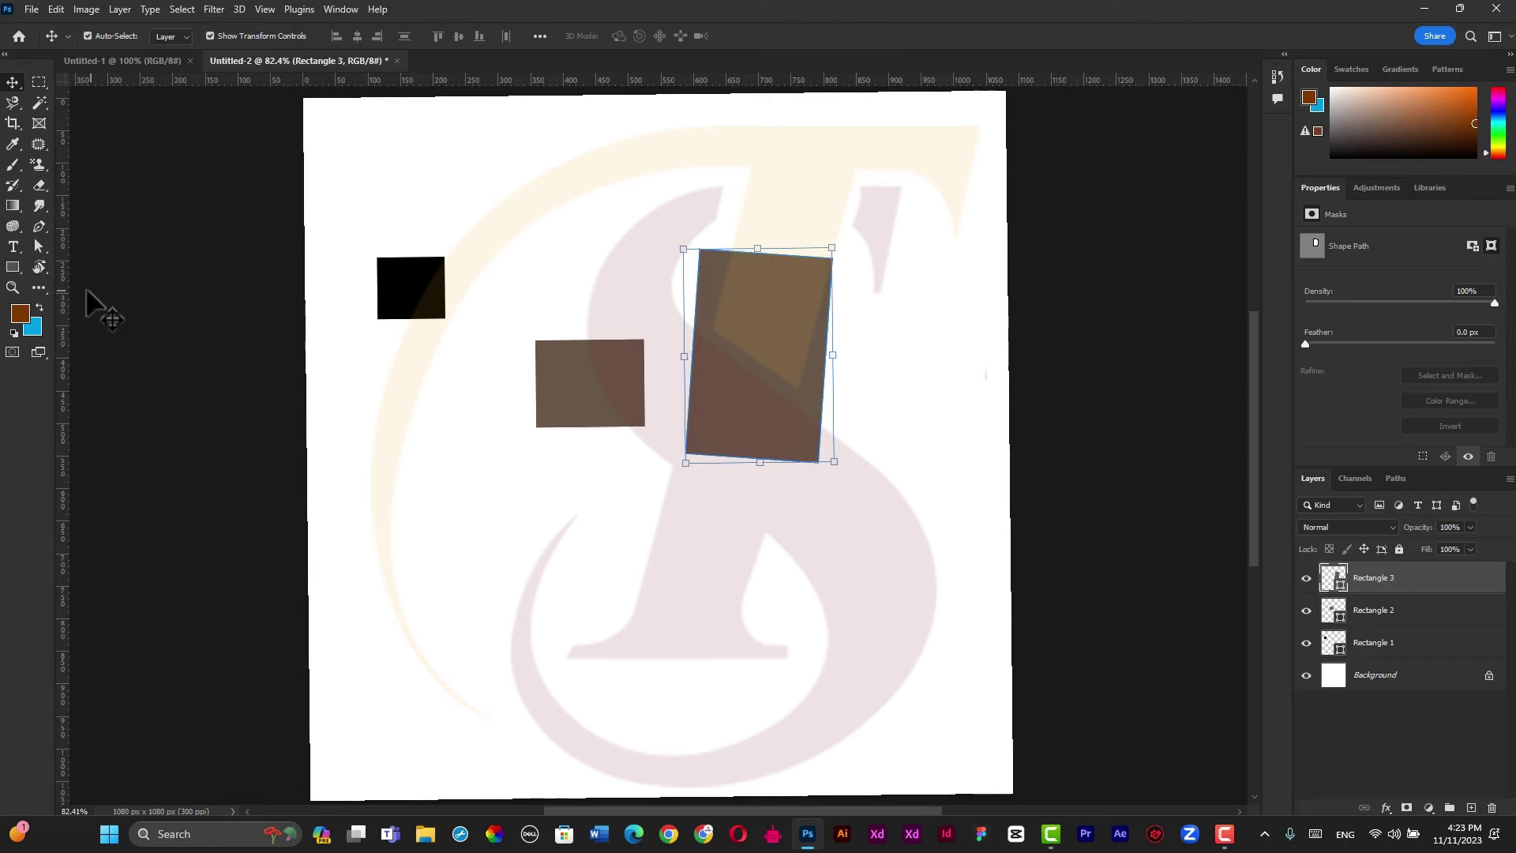